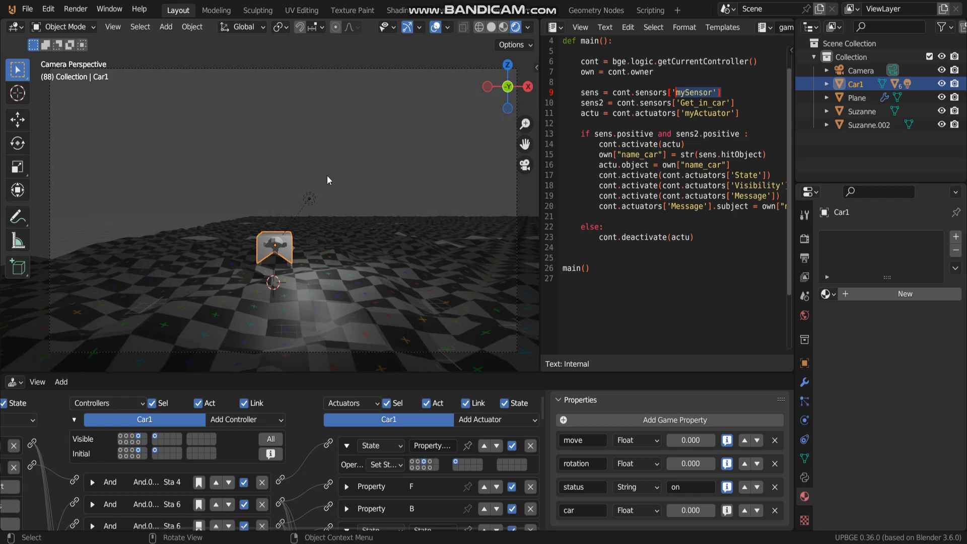
Step: Run the game, walk the Suzanne character around Car1, get in and drive the car, and stop the game
key(p)
key(w)
key(d)
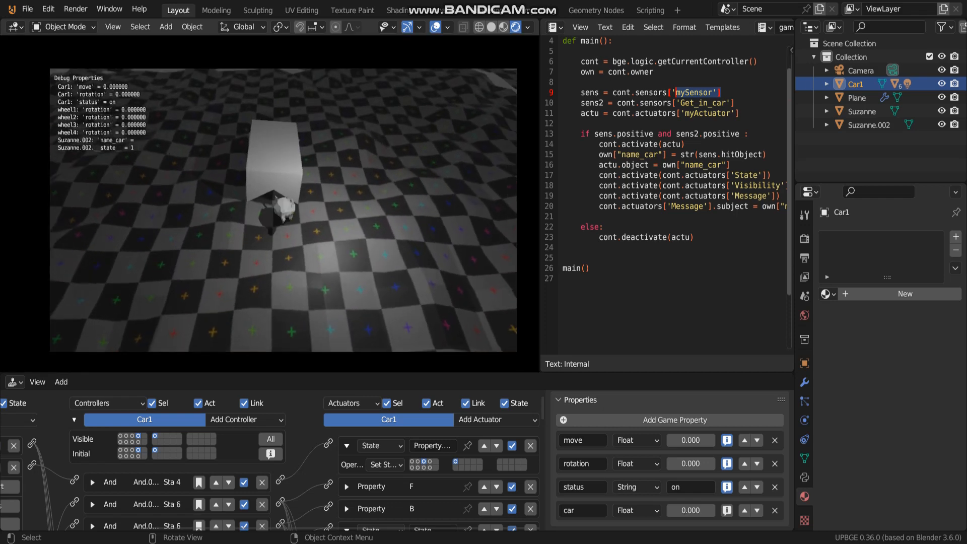
key(w)
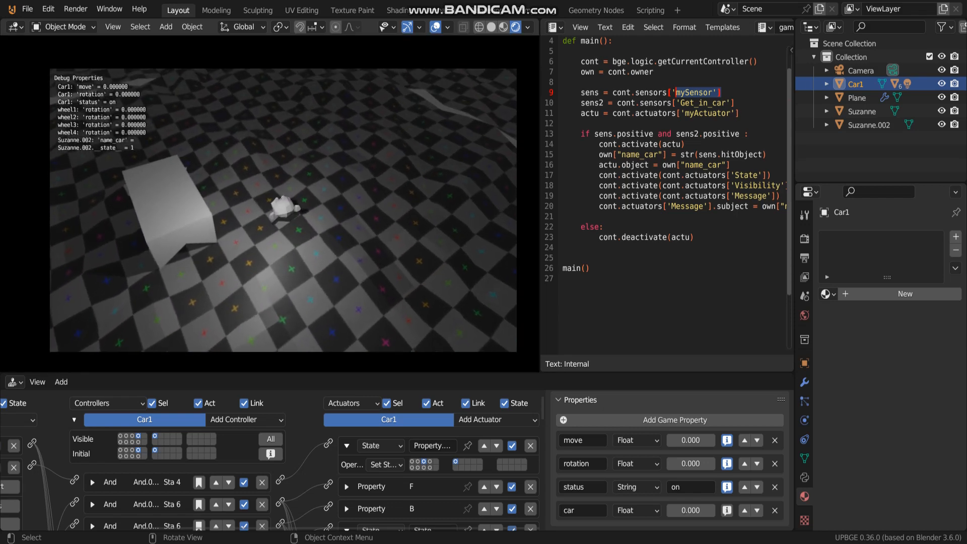
key(w)
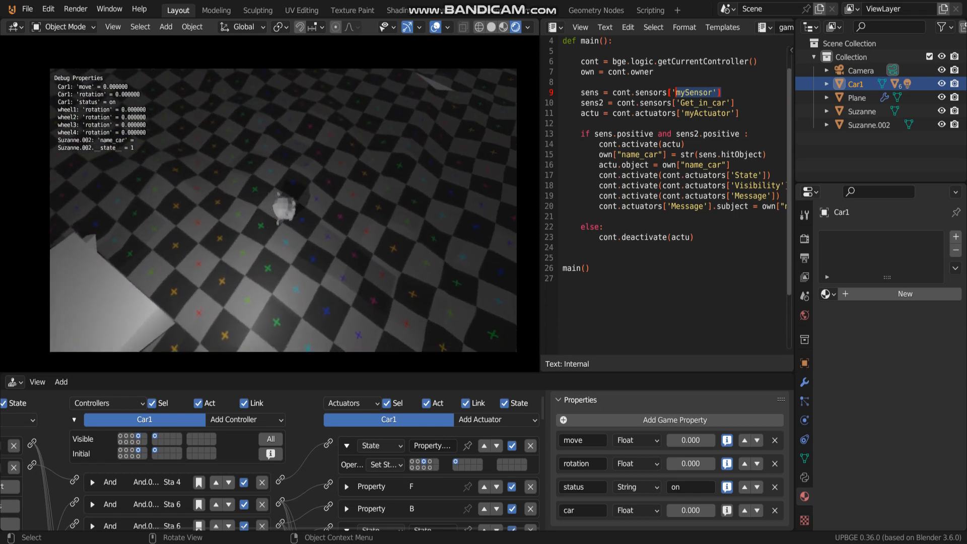
key(w)
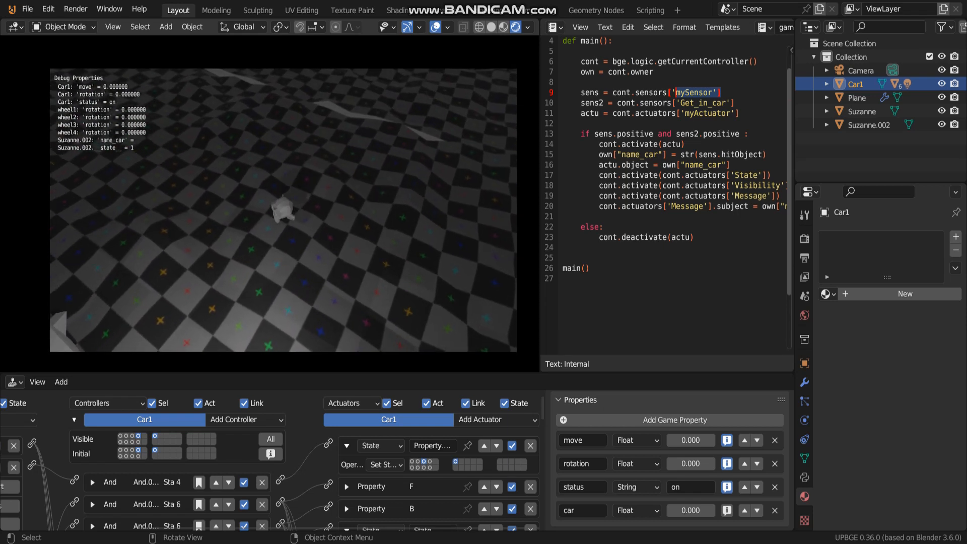
key(w)
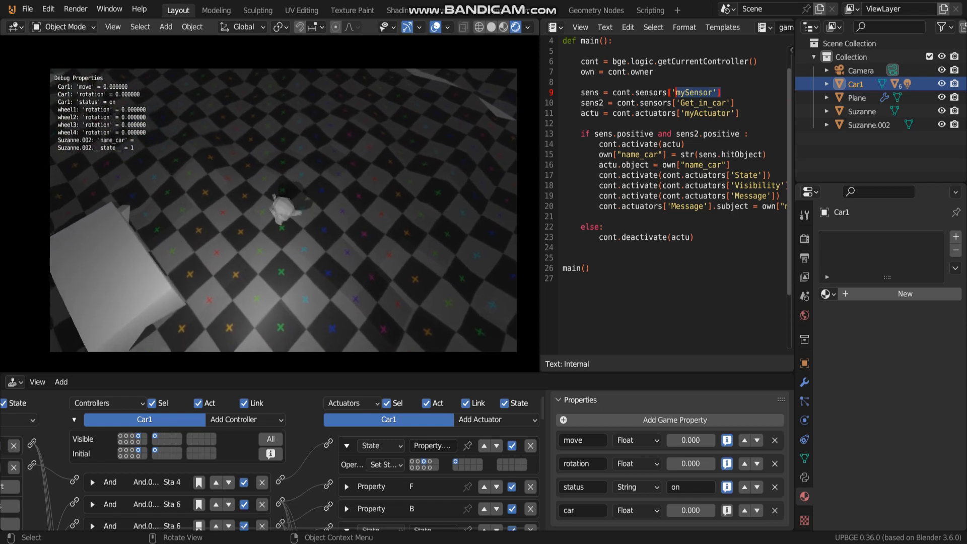
key(w)
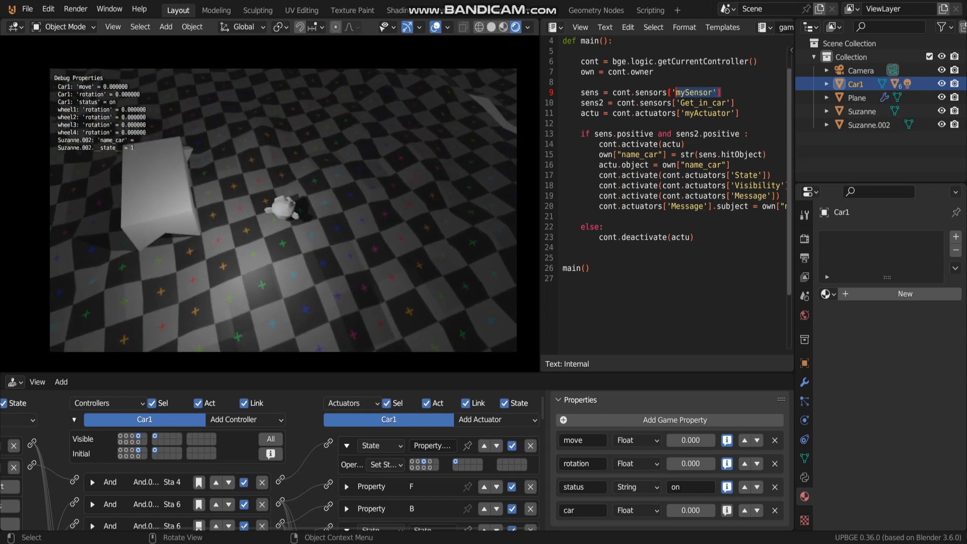
key(w)
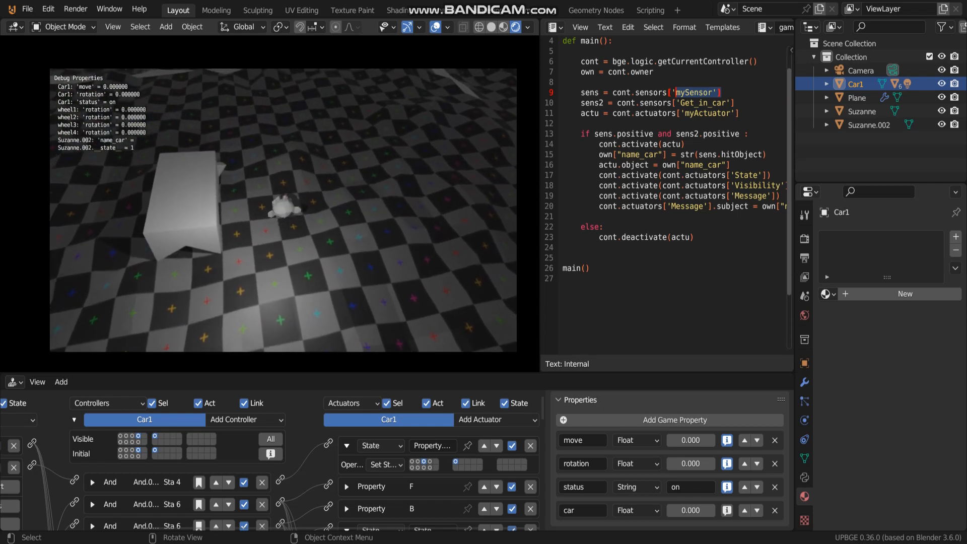
key(w)
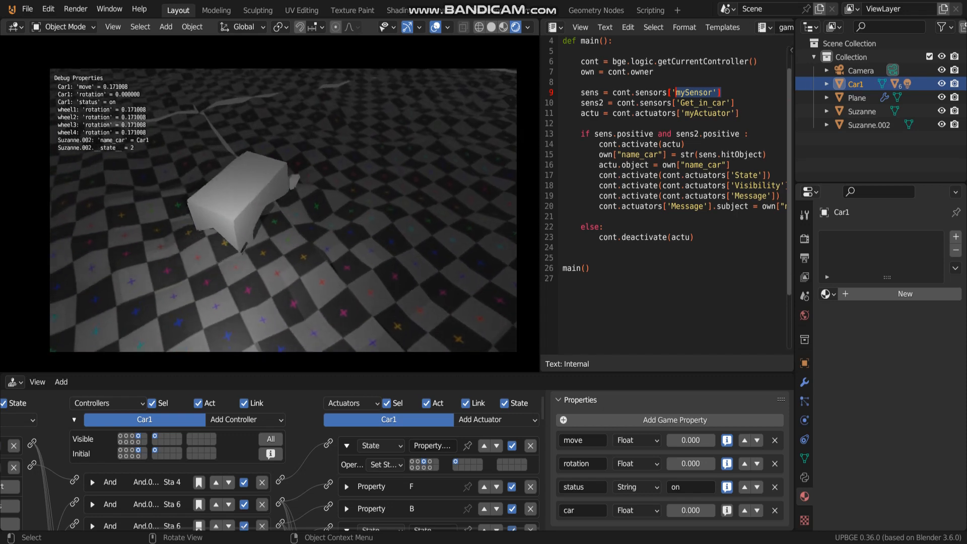
key(Escape)
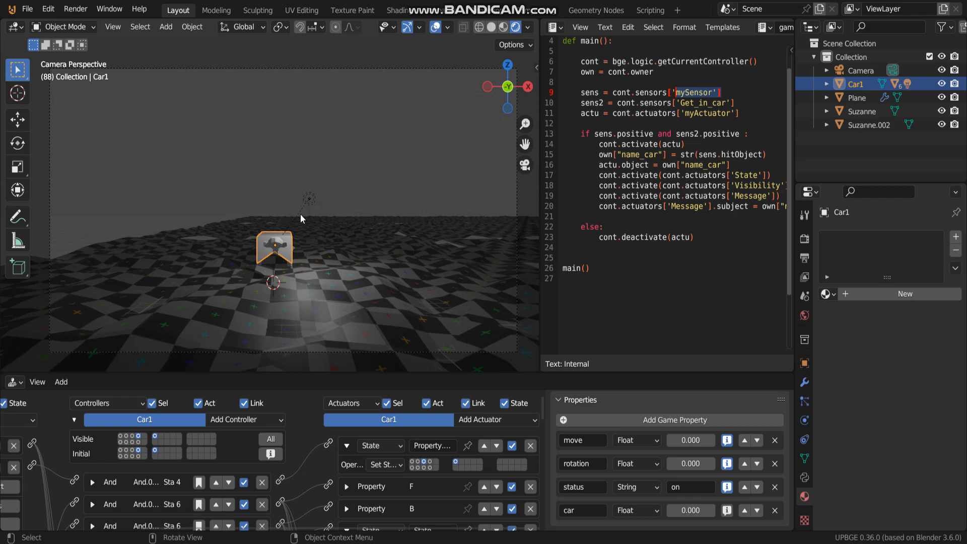
Step: Switch the viewport to wireframe and select Car1 together with the wheels on its near side and Suspension R
middle_drag(292, 231, 251, 189)
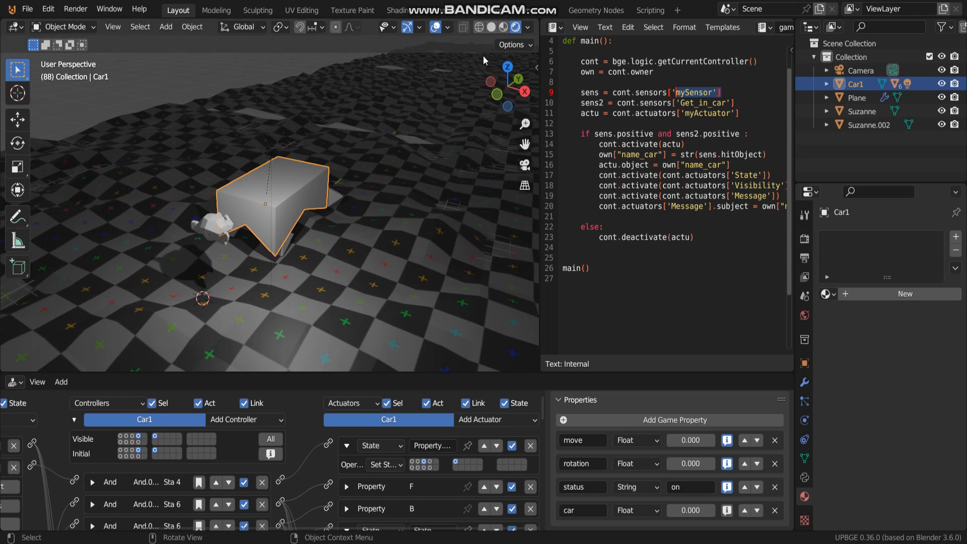
click(479, 27)
mouse_move(371, 162)
middle_down()
mouse_move(382, 109)
mouse_move(267, 176)
middle_up()
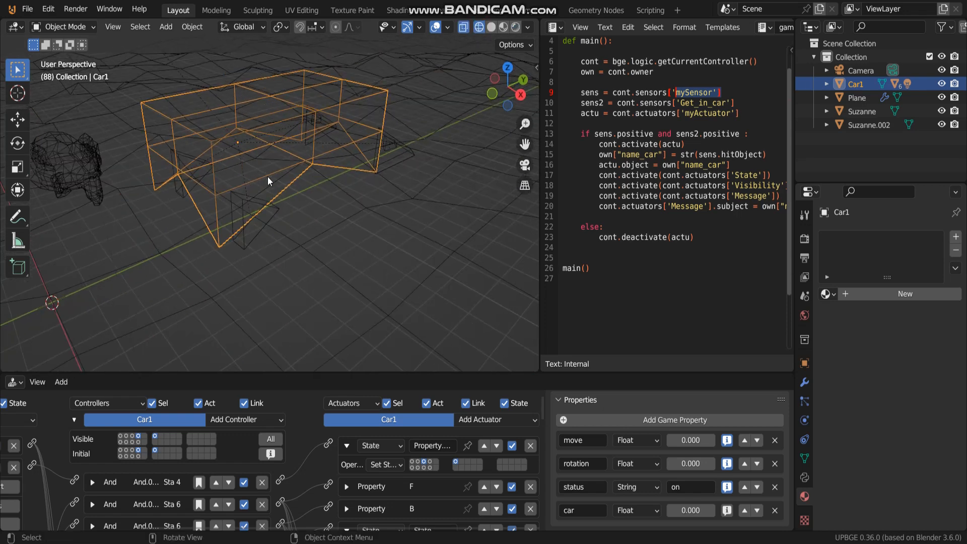
click(277, 211)
shift+click(299, 173)
shift+click(400, 151)
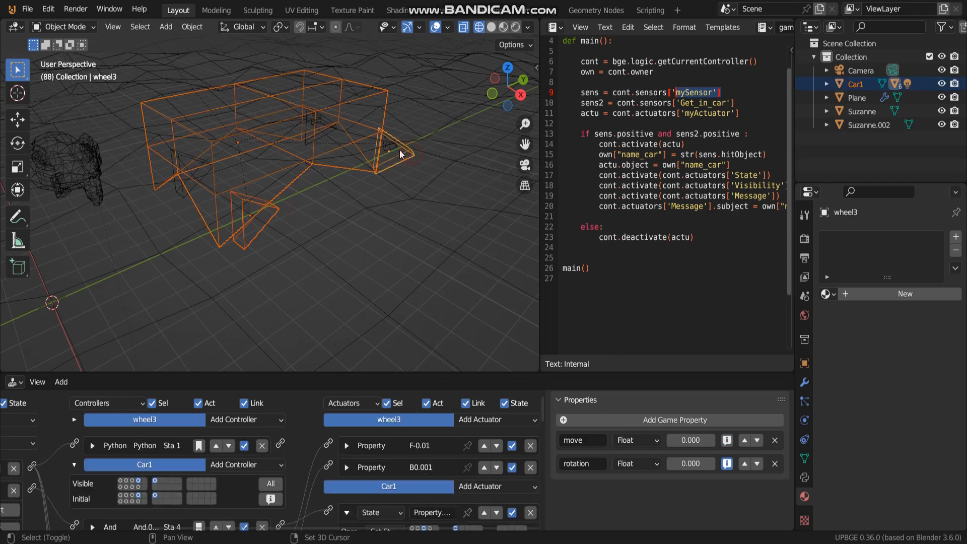
shift+click(390, 147)
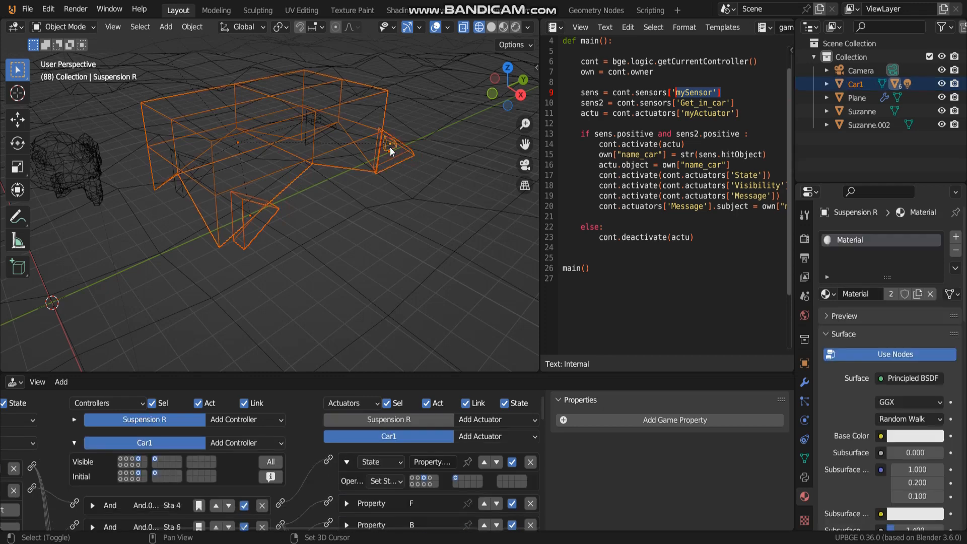
Step: Add Suspension L and the far-side wheels to the car selection, keeping the Plane out of it
shift+click(325, 119)
shift+click(318, 121)
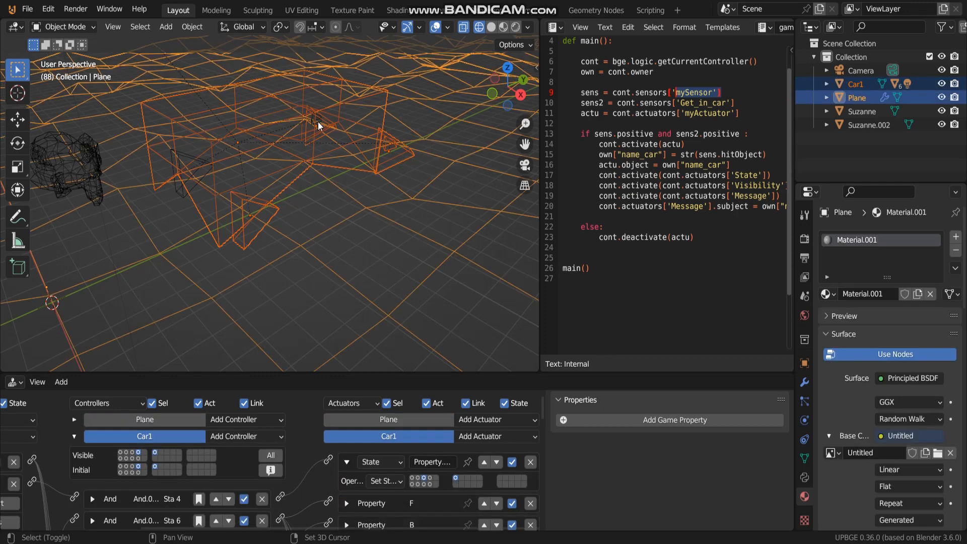
scroll(337, 115, up, 3)
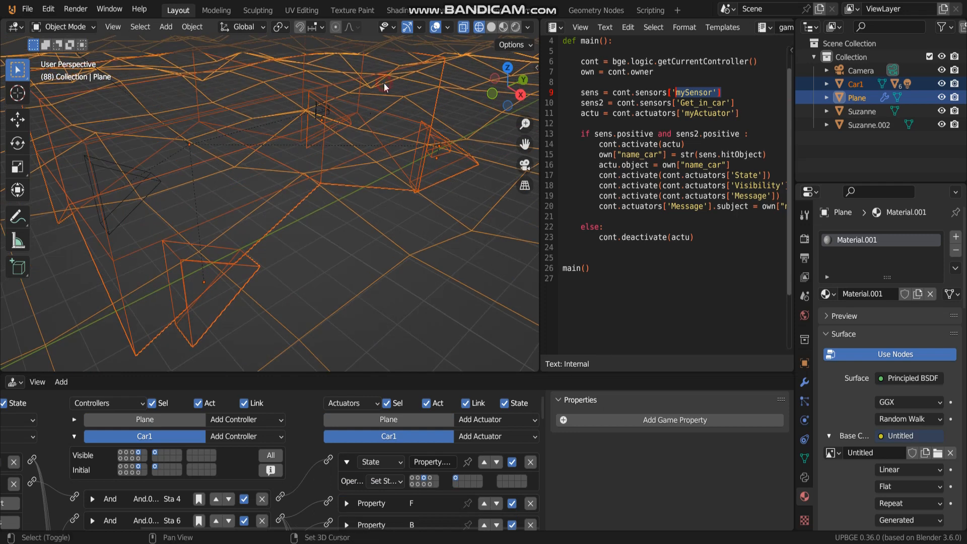
shift+click(384, 83)
shift+click(329, 117)
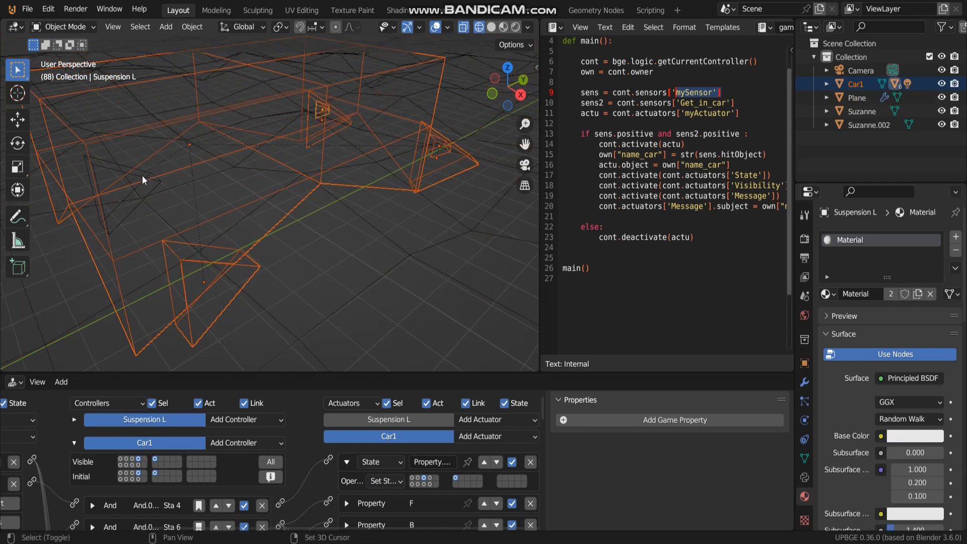
shift+click(159, 180)
middle_drag(159, 181, 299, 178)
scroll(379, 180, down, 2)
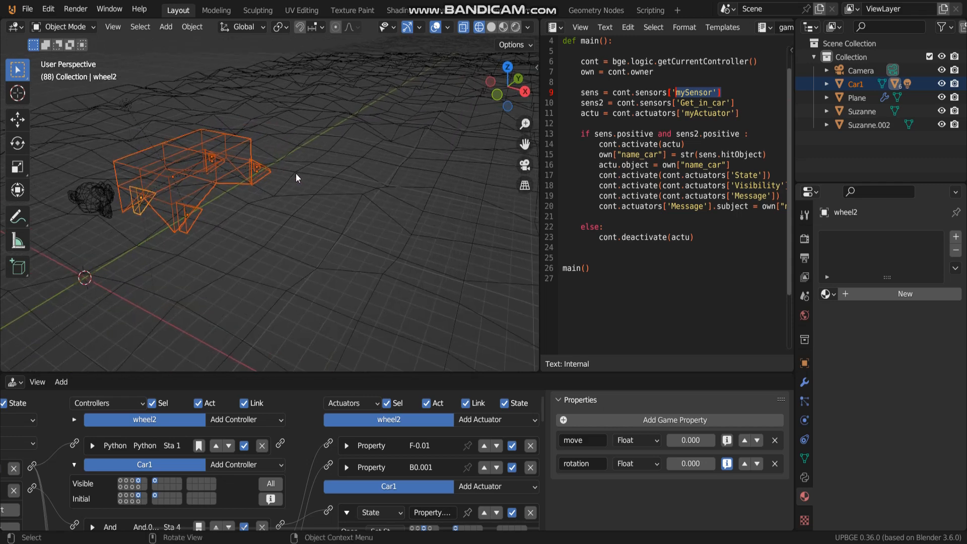
Step: Duplicate the selected car assembly about 12.5 m along the X axis and return the viewport to rendered shading
key(shift+d)
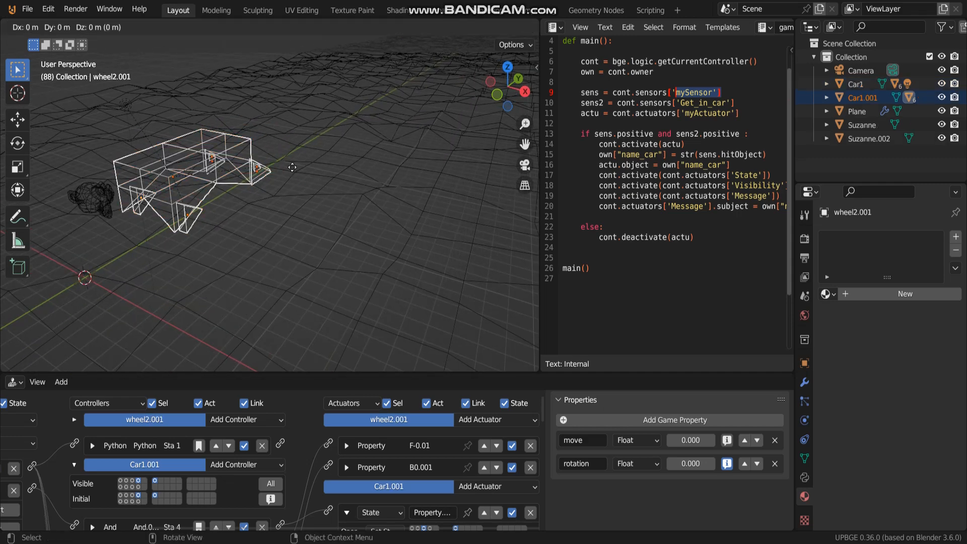
key(x)
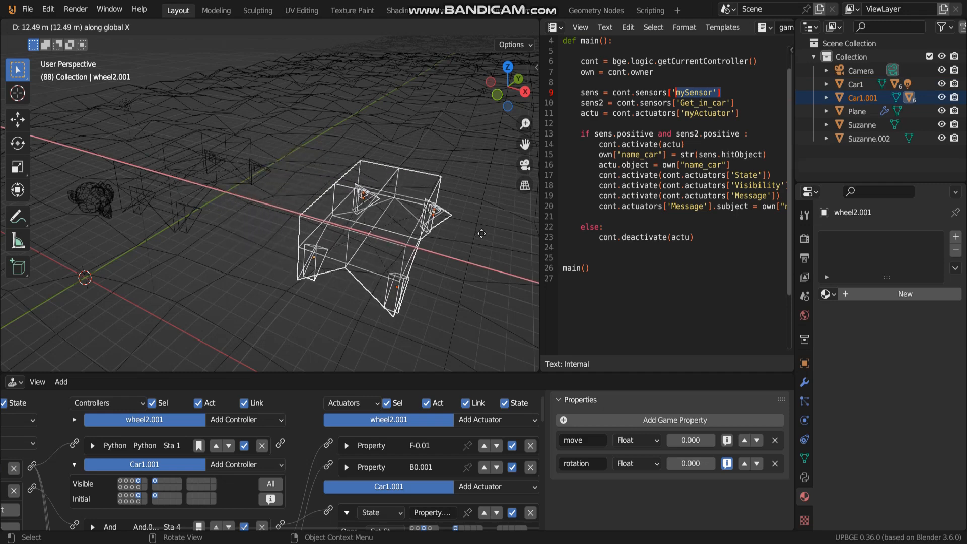
click(450, 234)
scroll(433, 231, up, 1)
mouse_move(411, 224)
middle_down()
mouse_move(385, 201)
mouse_move(515, 46)
mouse_move(319, 183)
mouse_move(207, 191)
mouse_move(283, 218)
mouse_move(276, 214)
mouse_move(294, 234)
mouse_move(259, 214)
middle_up()
click(518, 28)
Step: Enlarge the logic editor and rename the duplicated car body to Car2
click(209, 198)
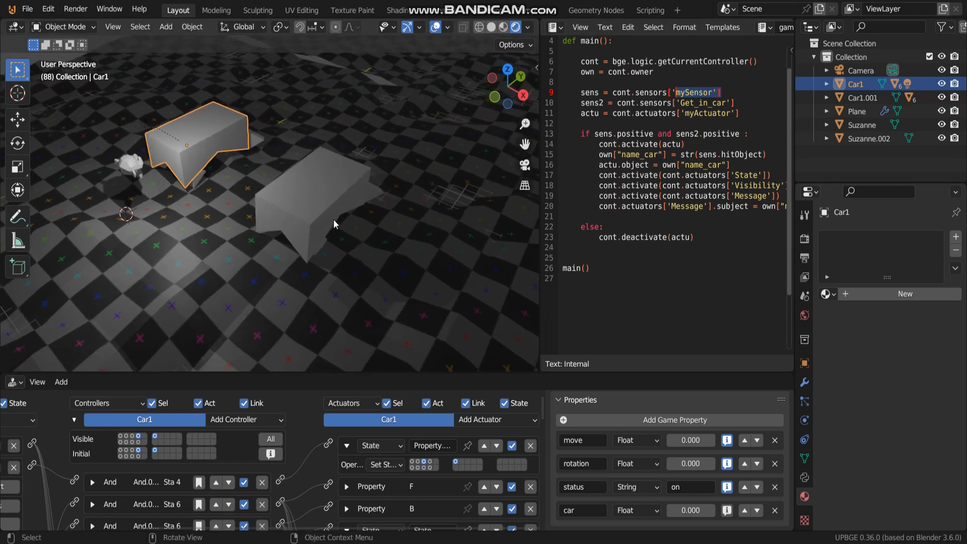
drag(402, 373, 401, 317)
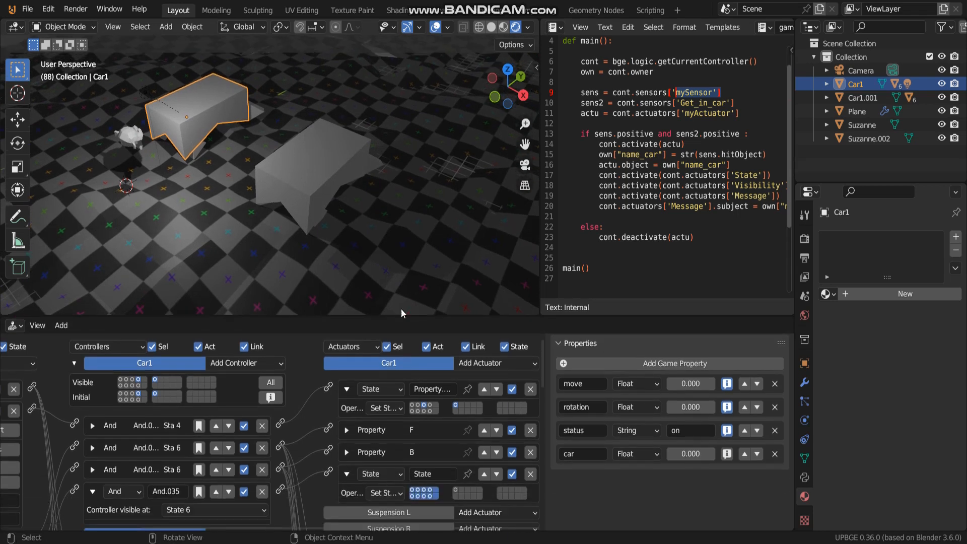
click(312, 175)
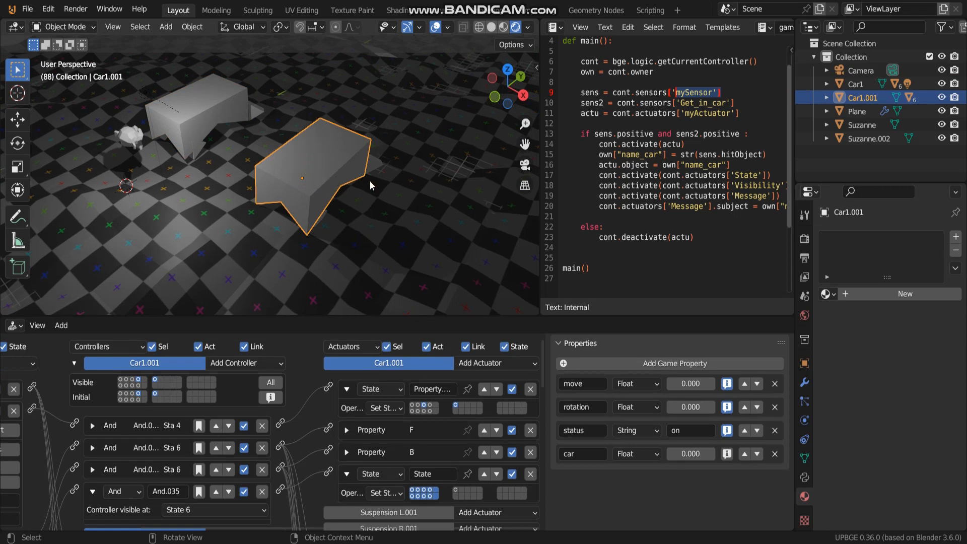
click(805, 363)
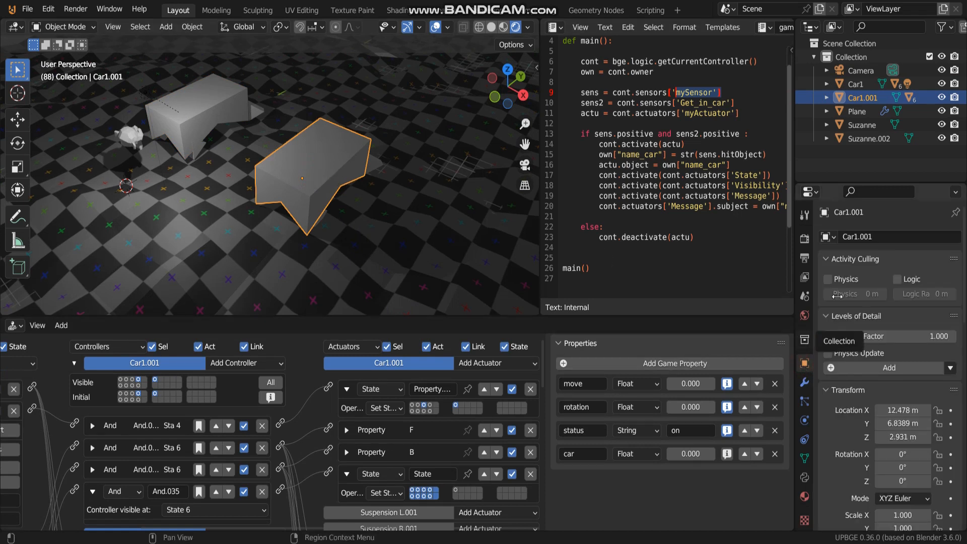
click(882, 235)
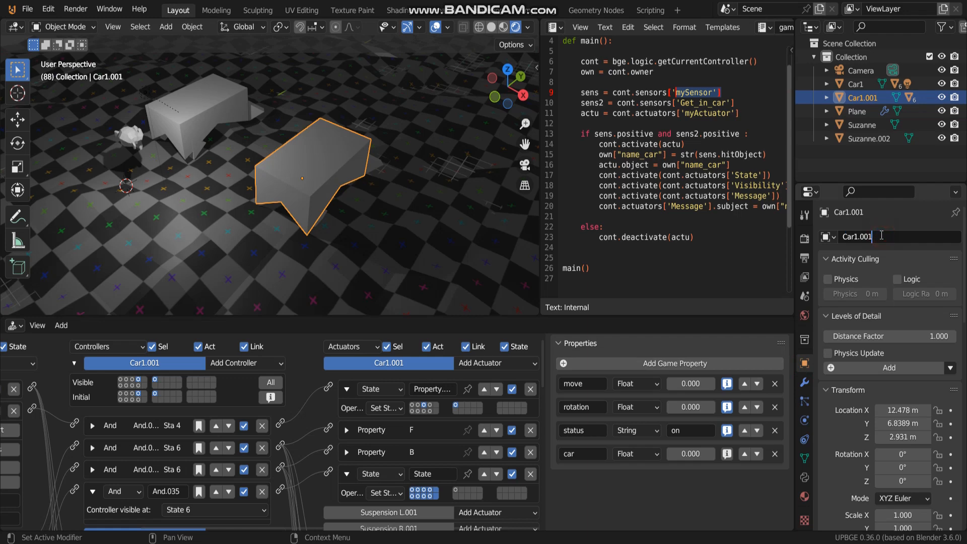
key(BackSpace)
key(BackSpace)
key(BackSpace)
key(BackSpace)
key(BackSpace)
text(2)
click(459, 156)
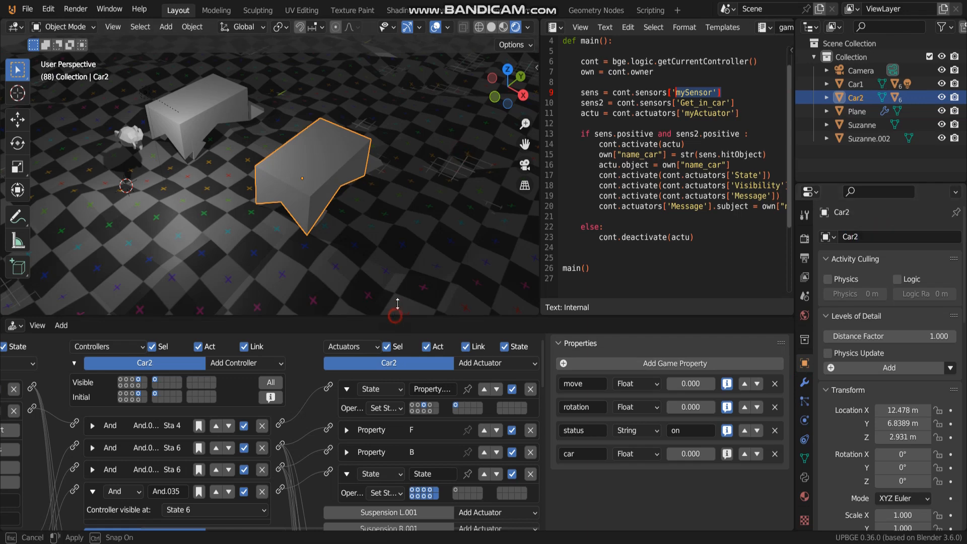
Step: Set the subject of Car2's name_car Message sensor to Car2
drag(396, 317, 396, 274)
middle_drag(152, 454, 335, 388)
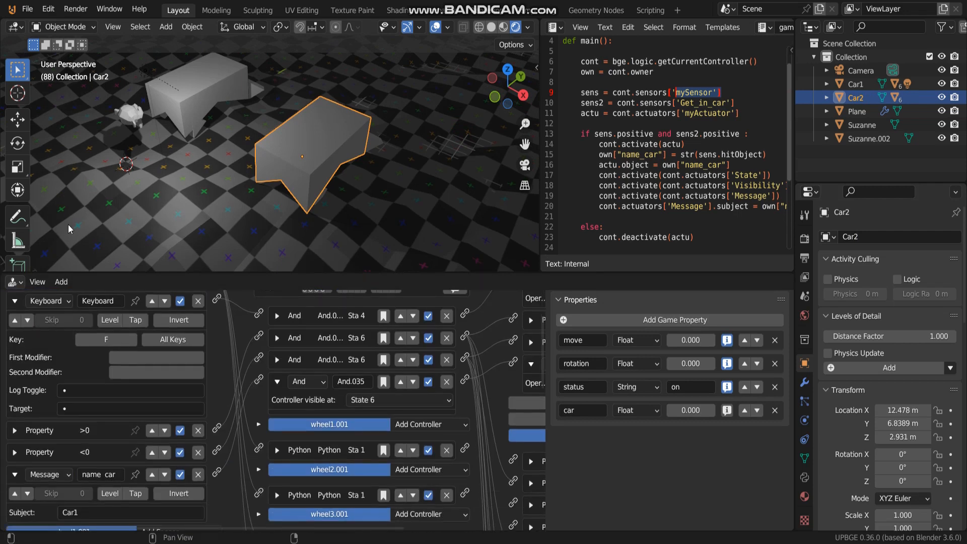
click(266, 135)
click(309, 149)
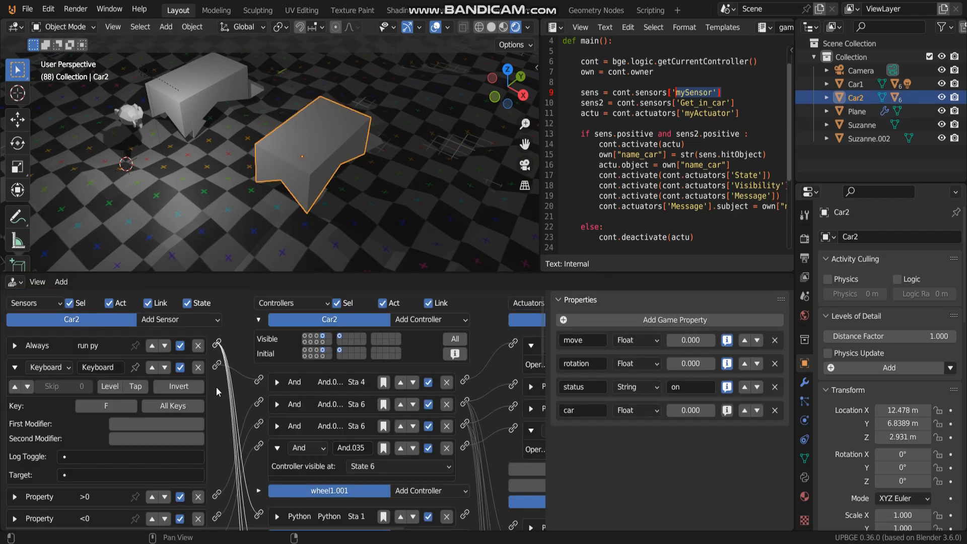
middle_drag(228, 477, 228, 408)
scroll(229, 408, down, 4)
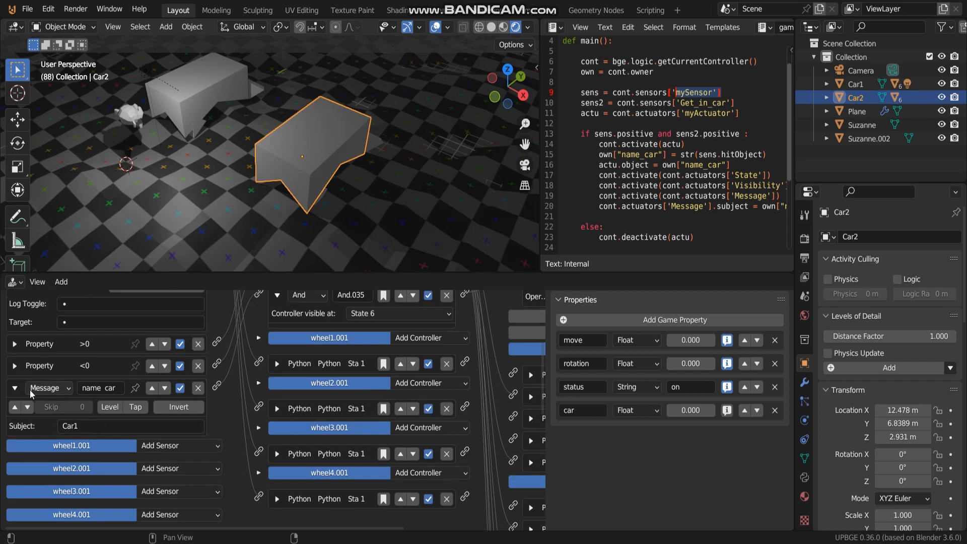
click(99, 388)
click(117, 388)
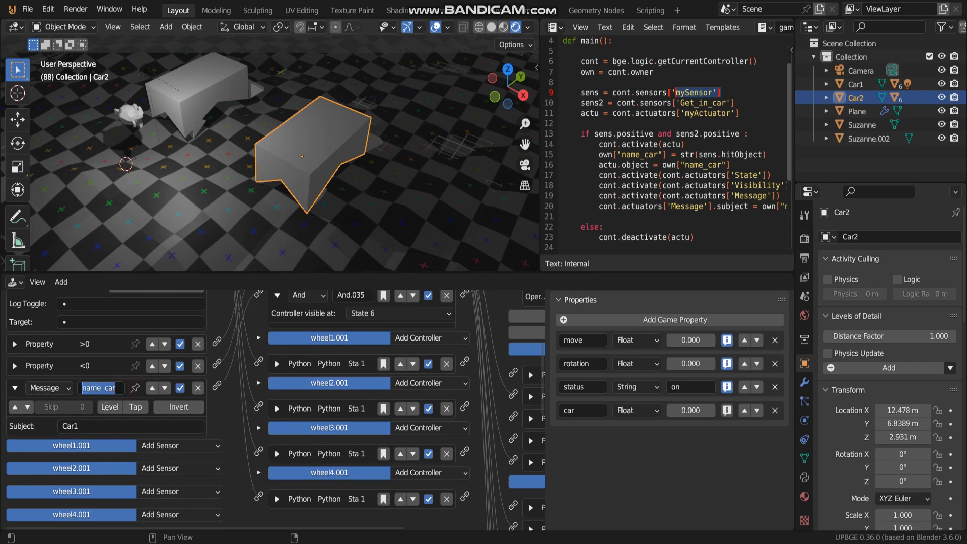
click(224, 428)
click(85, 427)
click(87, 427)
key(BackSpace)
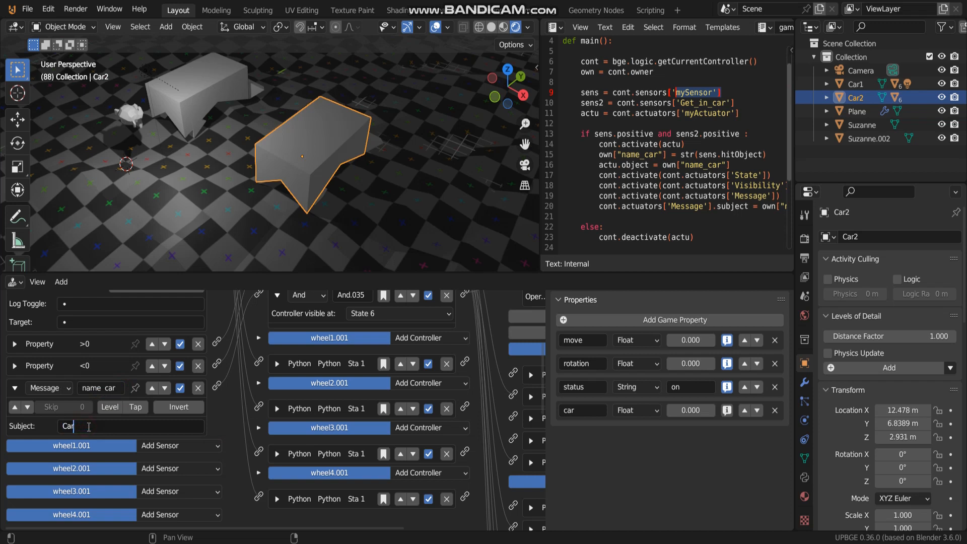
text(2)
click(225, 427)
Step: Run the game from the camera view, test getting into Car2 and driving it forward, and end the game
mouse_move(345, 182)
middle_down()
mouse_move(328, 165)
mouse_move(341, 169)
middle_up()
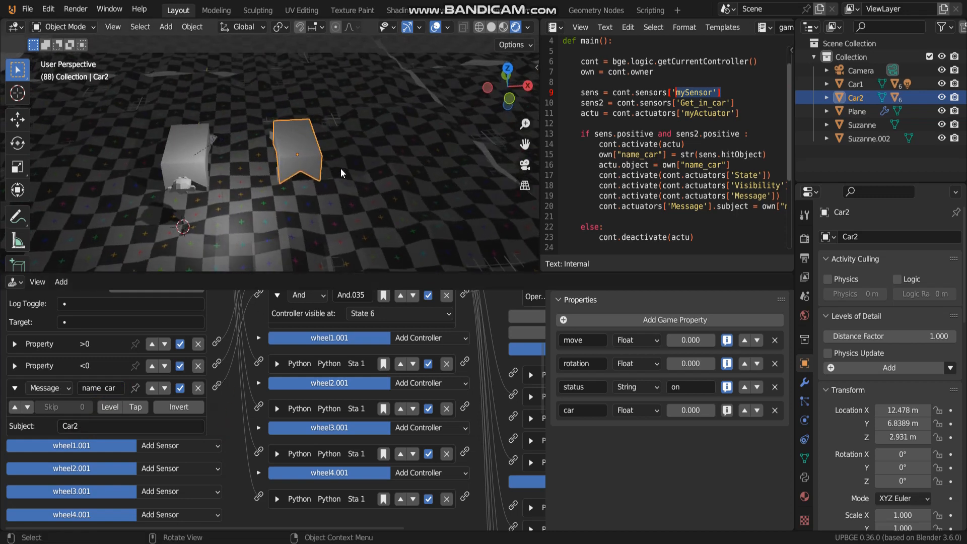
key(KP_0)
key(p)
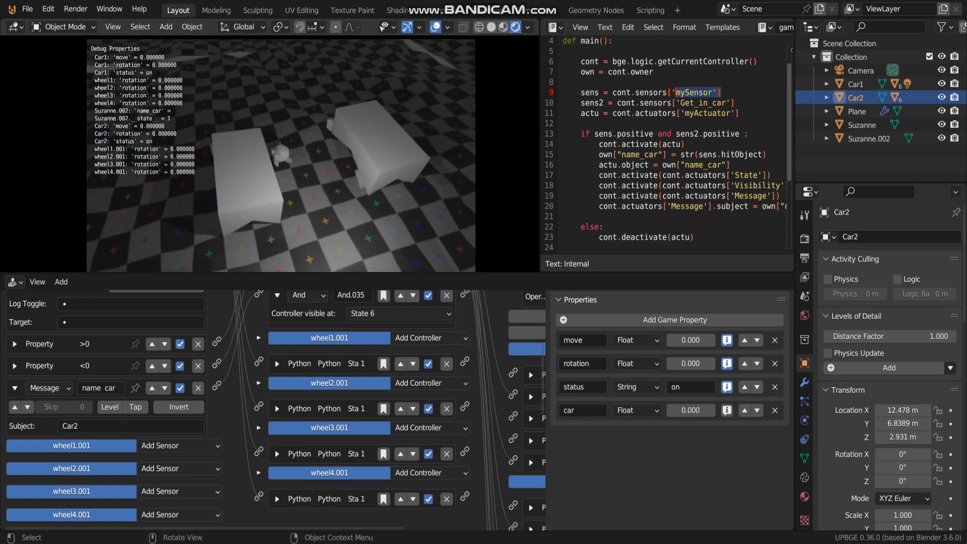
key(e)
key(w)
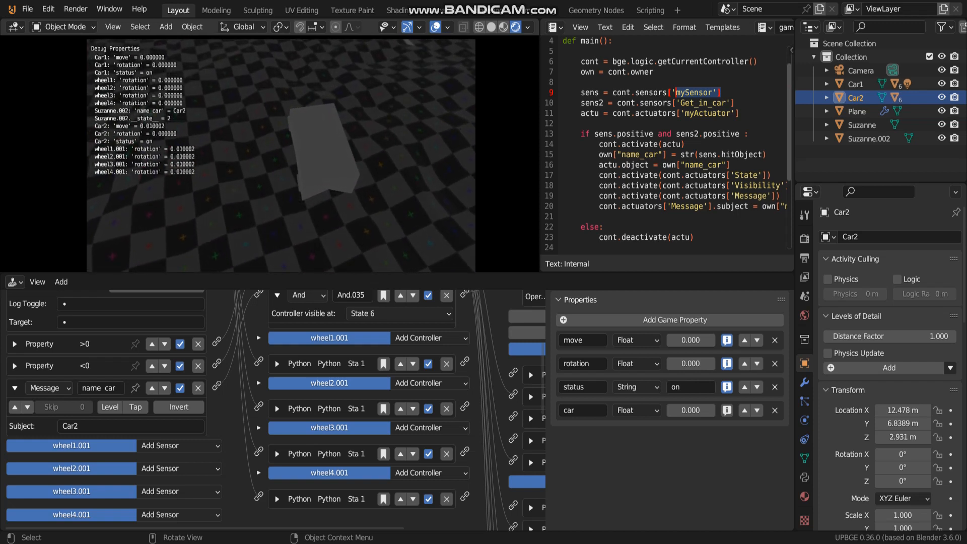
key(w)
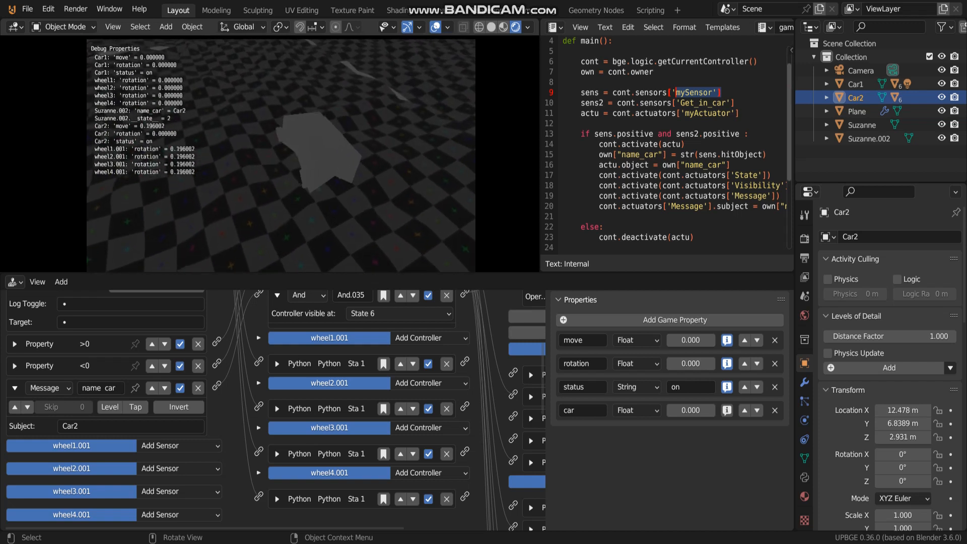
key(w)
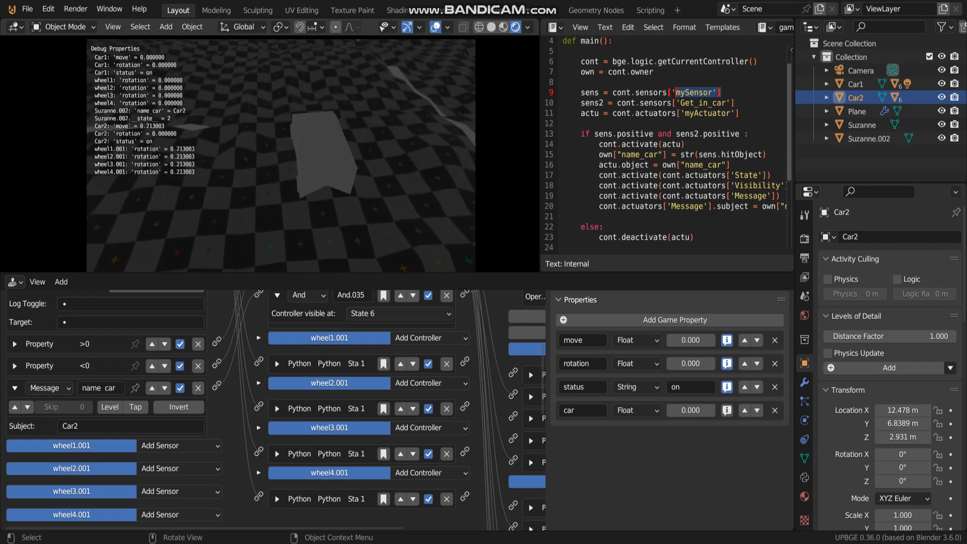
key(w)
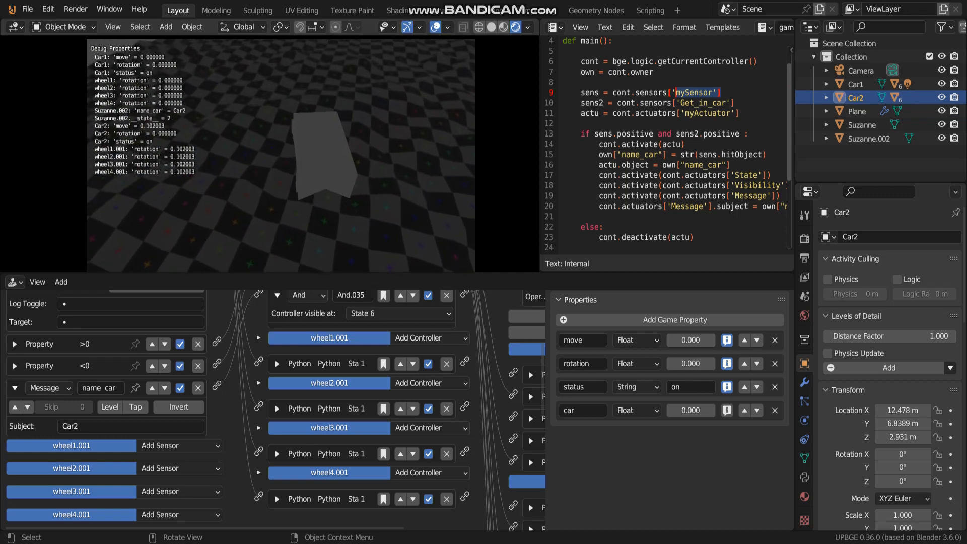
key(Escape)
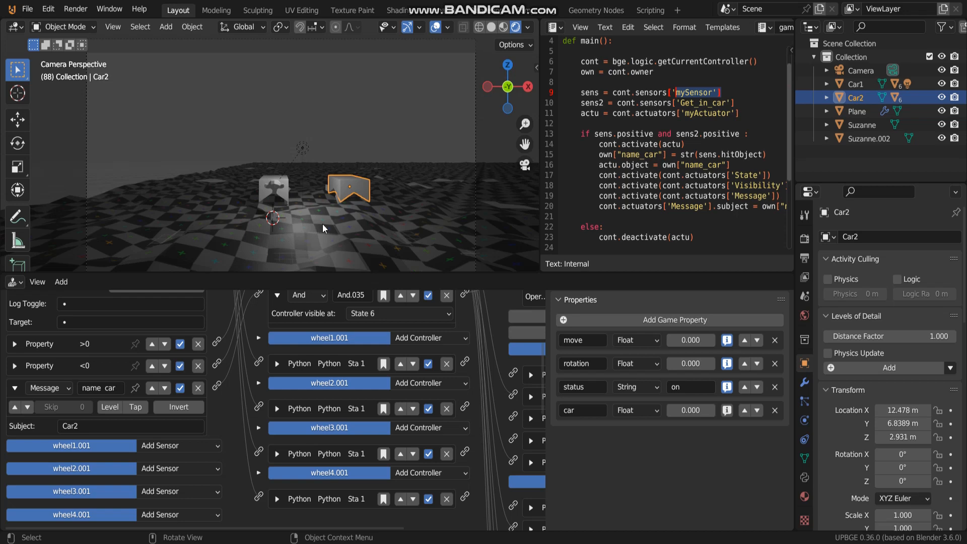
Step: In wireframe shading, select the whole Car2 assembly without the Plane and duplicate it about 9.6 m along the X axis
scroll(227, 403, down, 3)
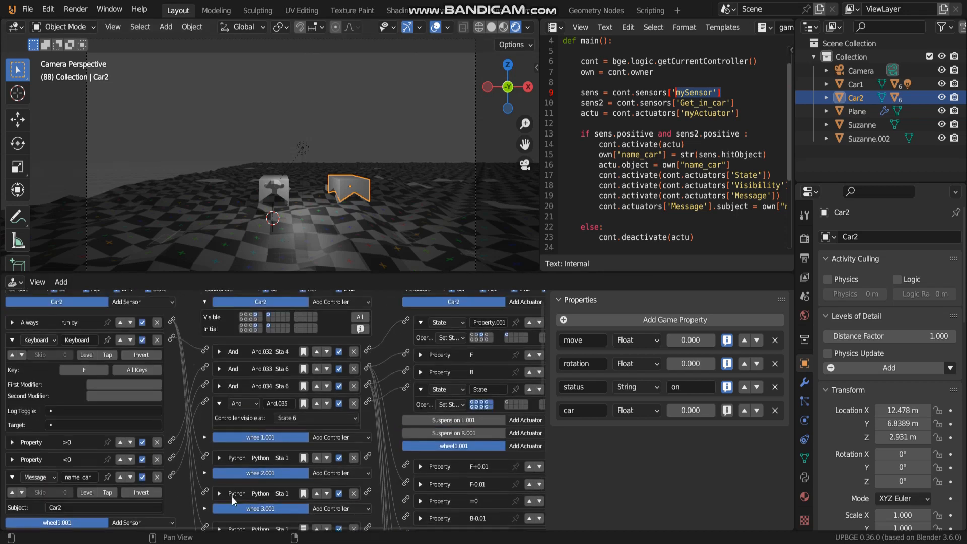
scroll(183, 457, down, 2)
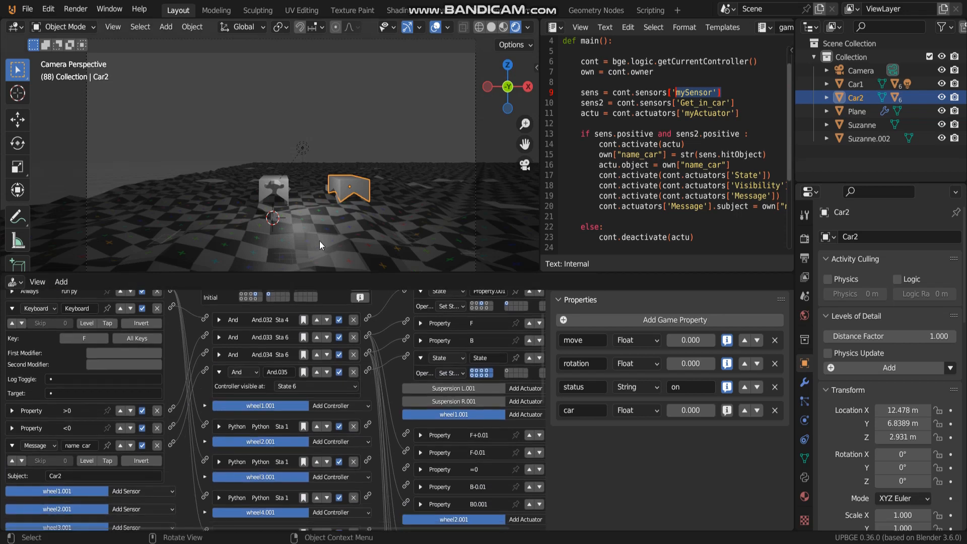
middle_drag(319, 241, 298, 259)
click(480, 28)
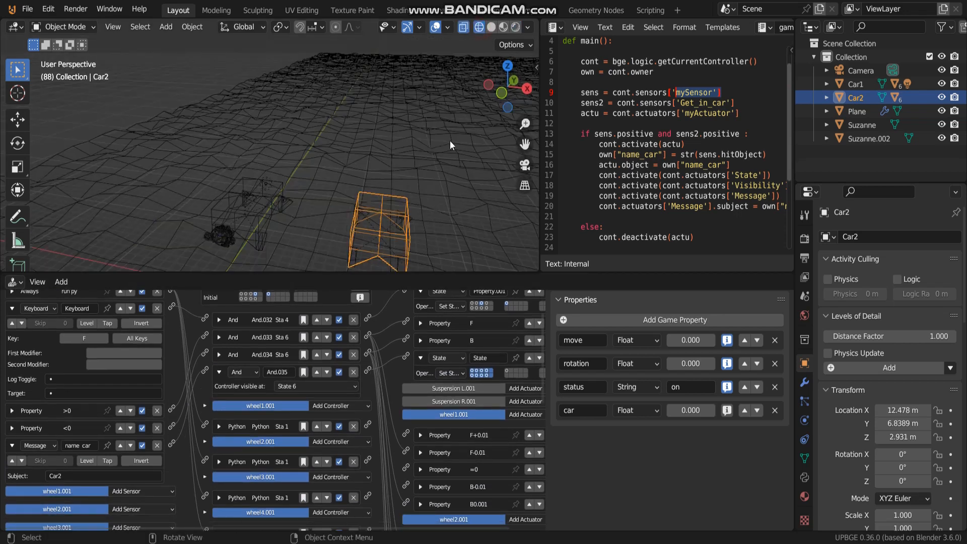
mouse_move(449, 140)
middle_down()
mouse_move(403, 159)
mouse_move(356, 137)
mouse_move(366, 181)
middle_up()
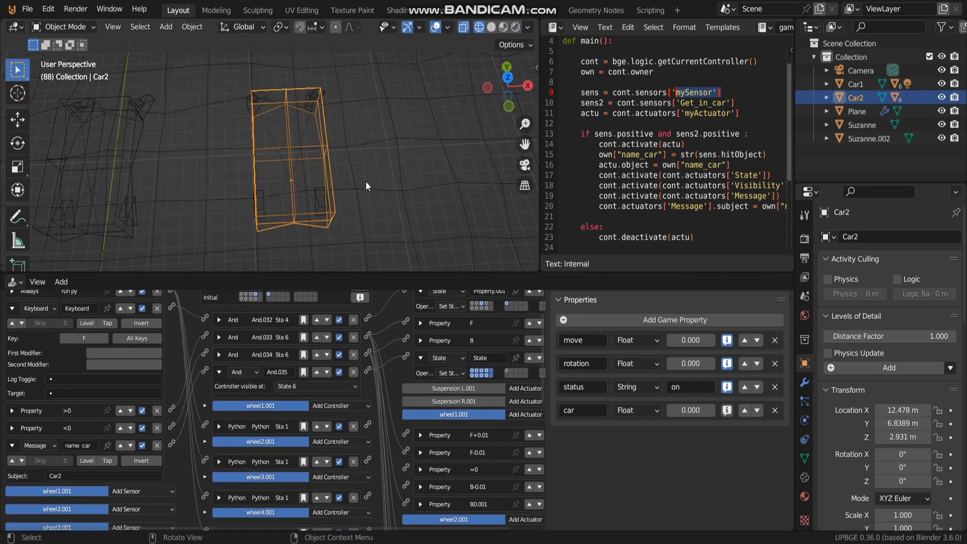
middle_drag(209, 98, 246, 120)
drag(236, 99, 377, 254)
scroll(352, 189, down, 2)
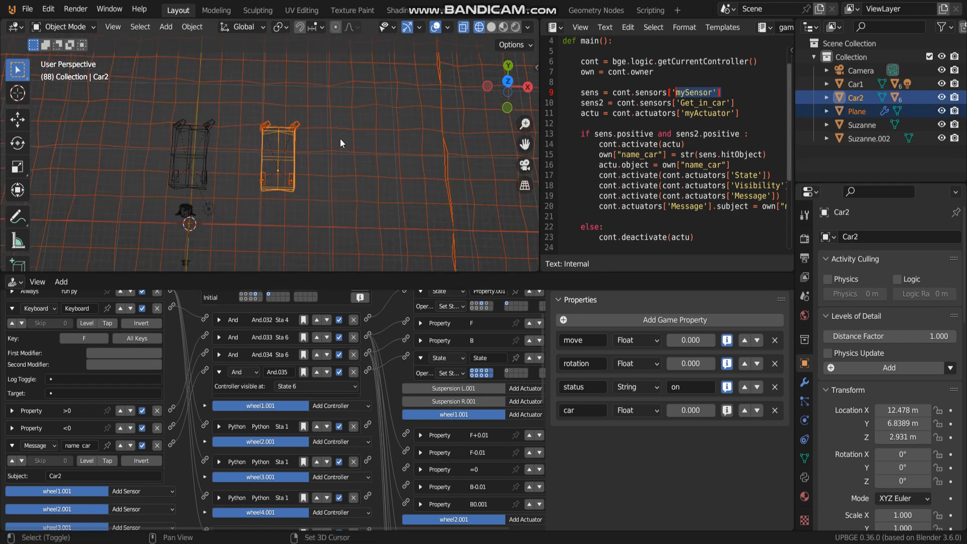
shift+click(346, 123)
shift+click(346, 129)
key(shift+d)
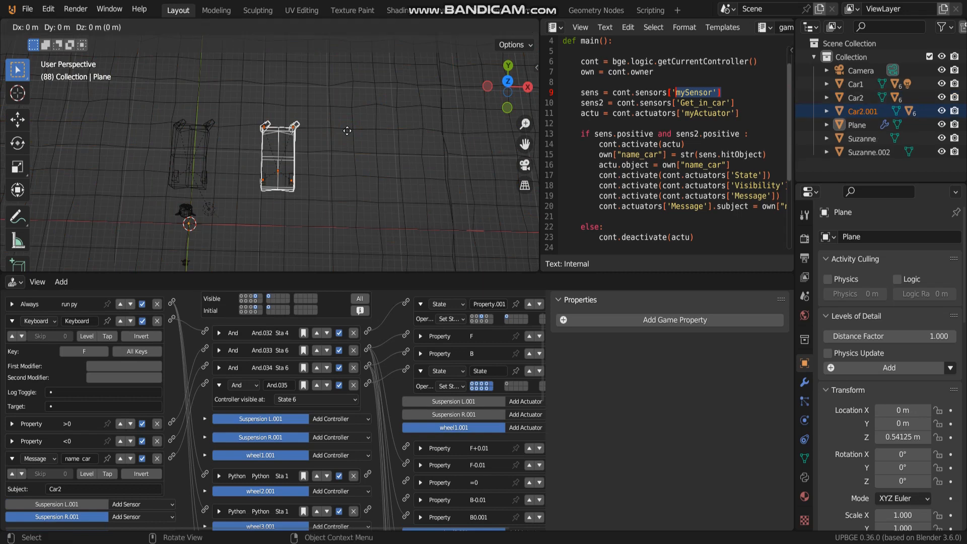
key(x)
click(413, 145)
Step: Rename the newly duplicated car body to Car3
scroll(416, 146, up, 4)
middle_drag(416, 146, 312, 210)
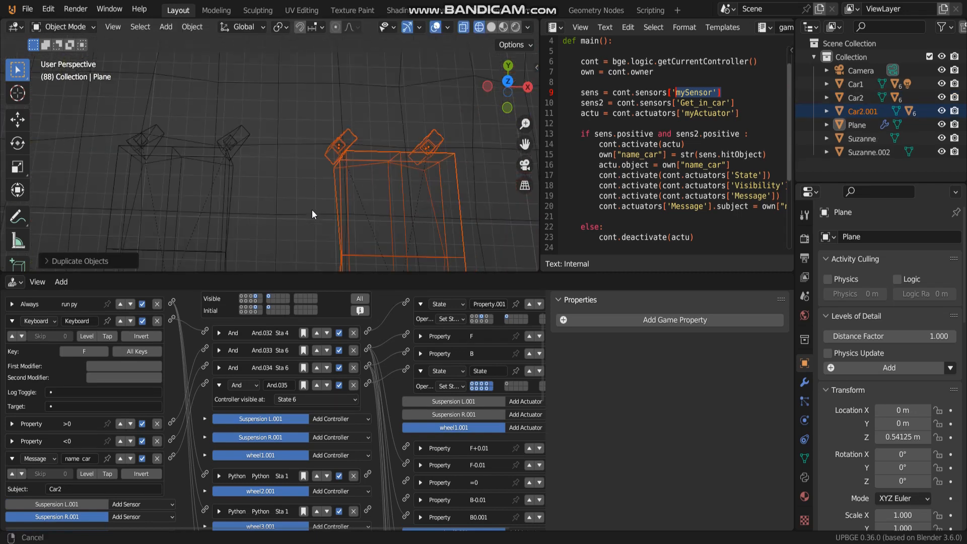
click(440, 198)
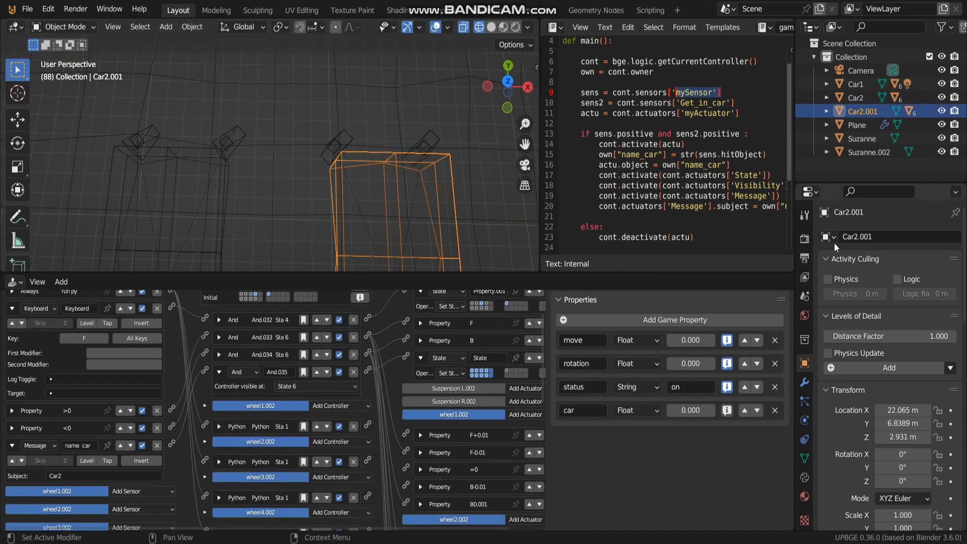
click(867, 236)
key(BackSpace)
key(BackSpace)
key(BackSpace)
key(BackSpace)
key(BackSpace)
text(3)
key(Return)
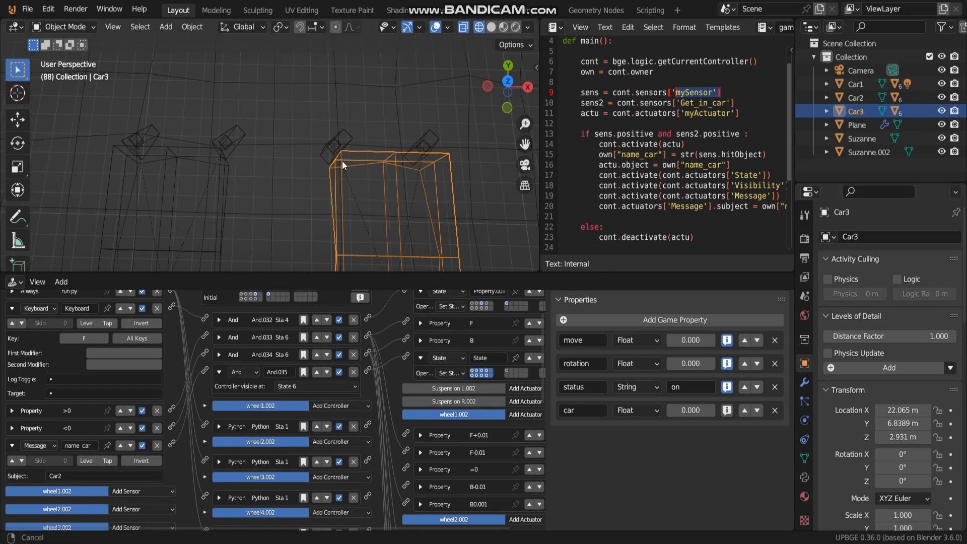
Step: Set the subject of Car3's name_car Message sensor to Car3
middle_drag(342, 161, 328, 172)
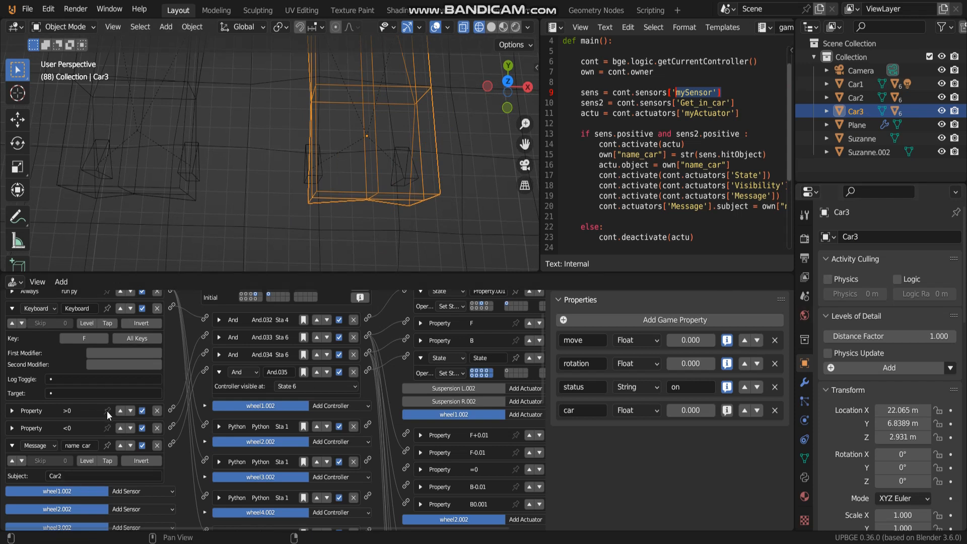
click(68, 476)
key(BackSpace)
text(3)
key(Return)
Step: Run the game from the camera view, test getting into, driving and leaving Car3, and end the game
scroll(234, 207, down, 5)
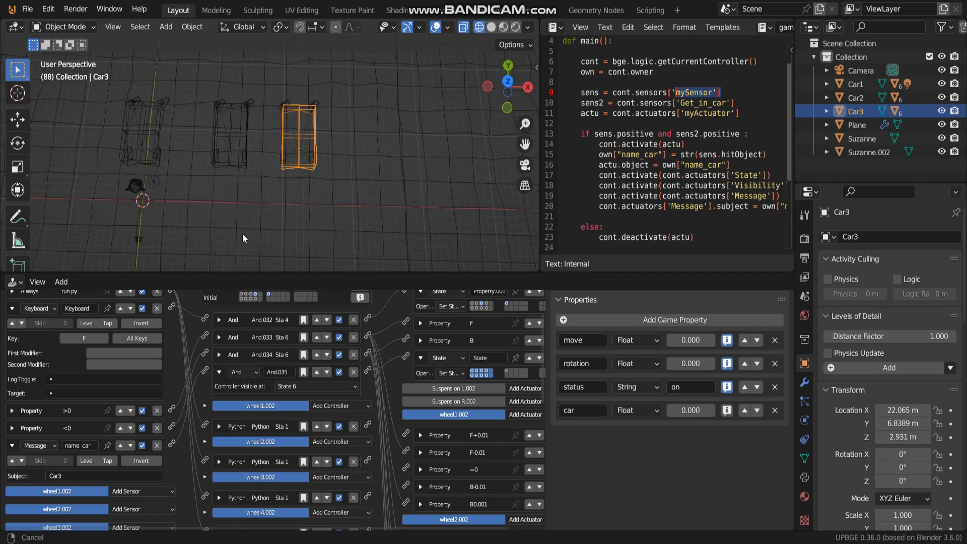
middle_drag(243, 234, 284, 147)
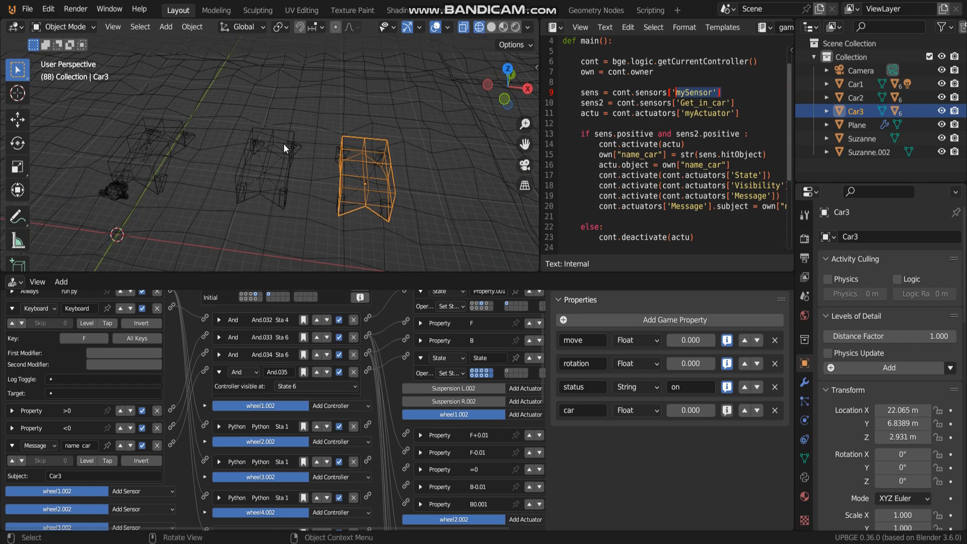
middle_drag(283, 143, 309, 164)
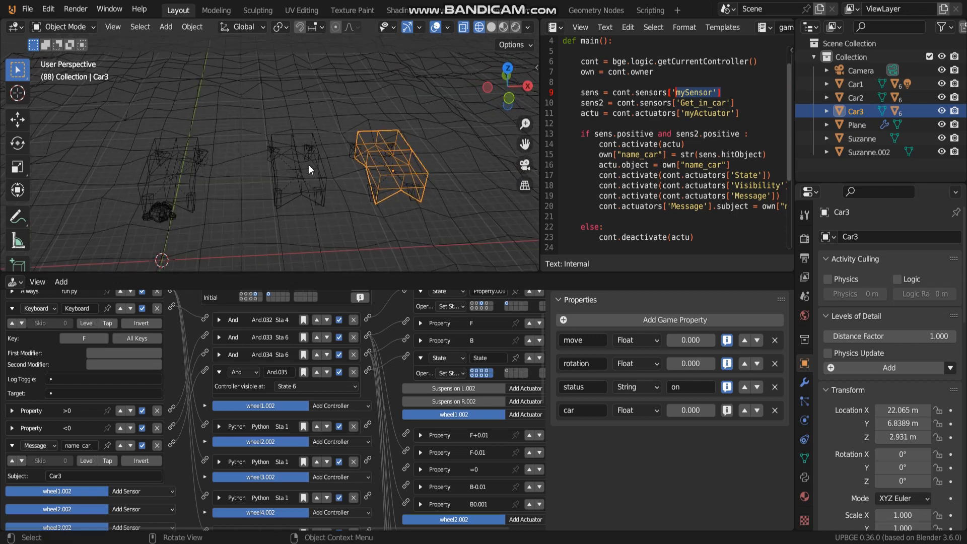
key(KP_0)
key(p)
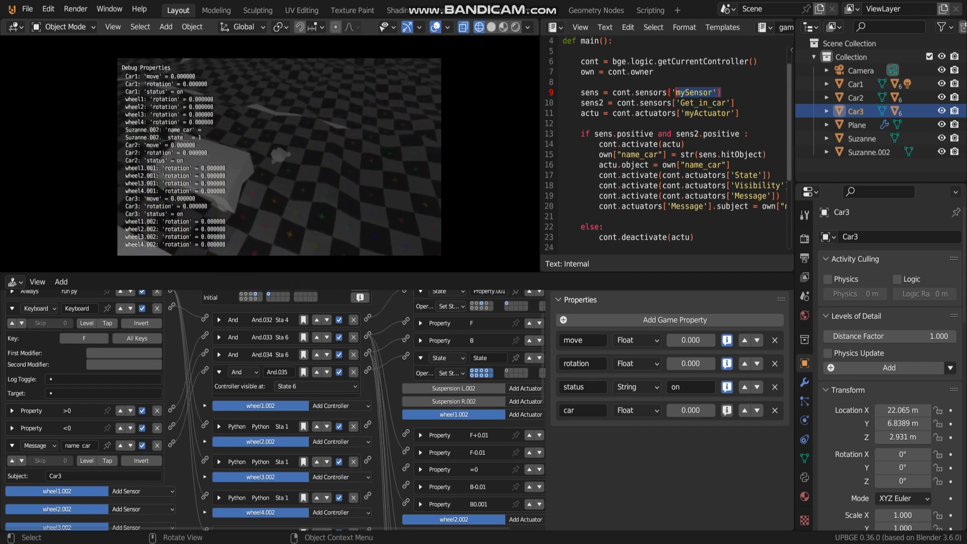
key(f)
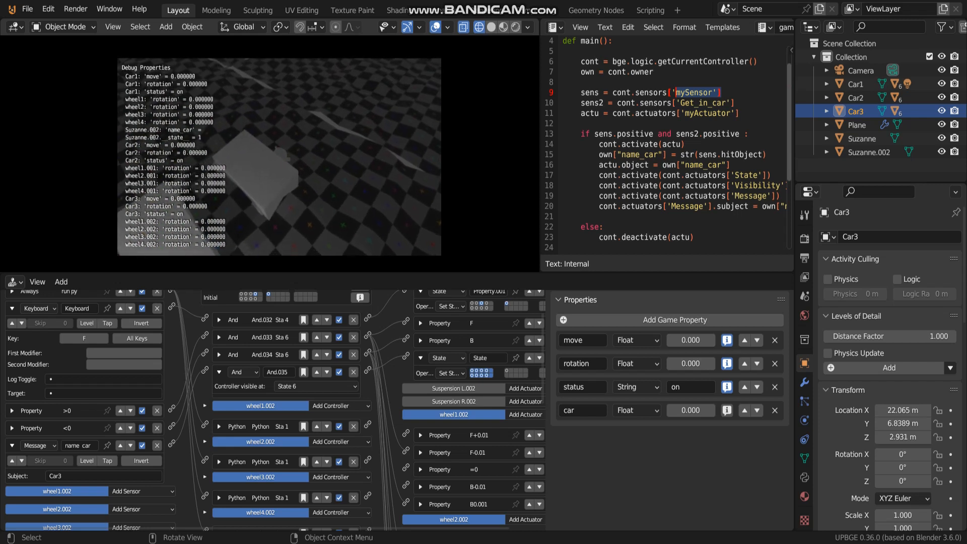
key(f)
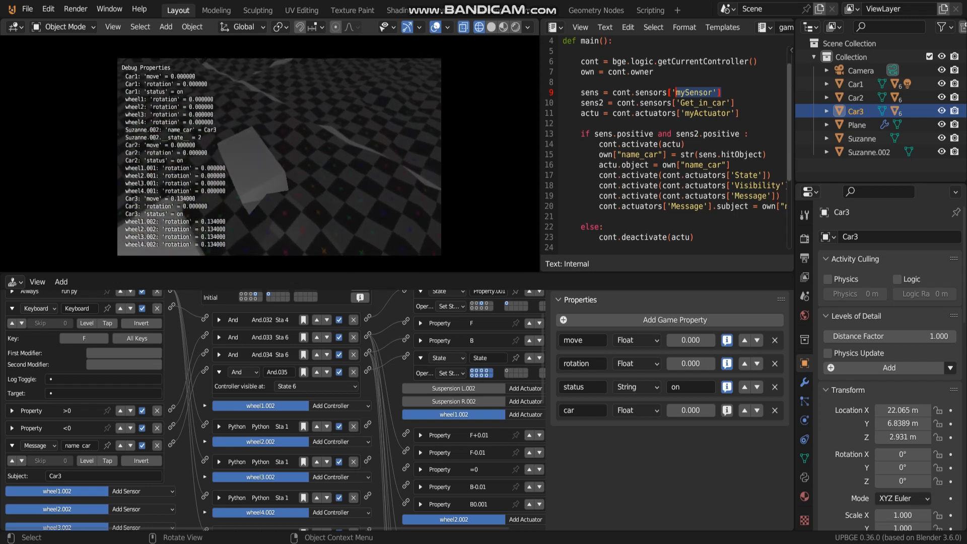
key(f)
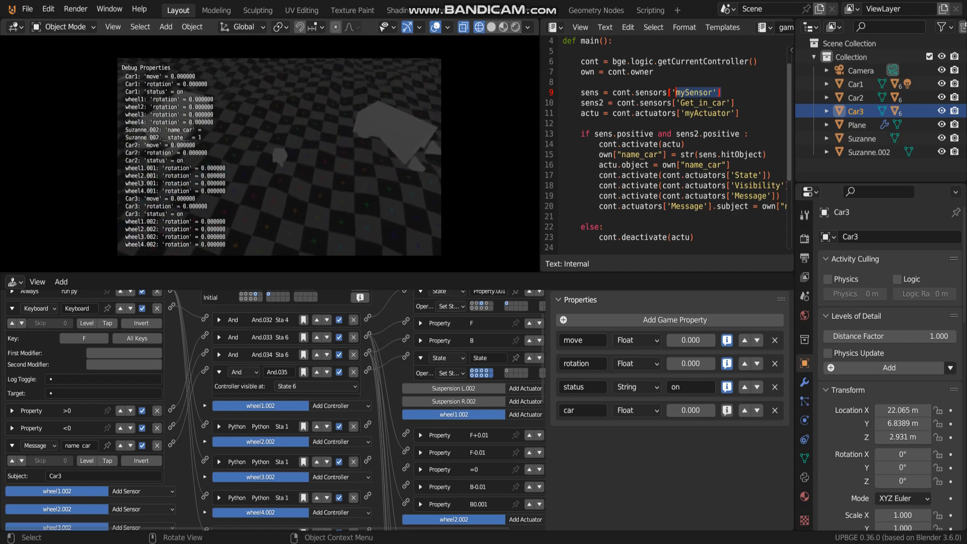
key(Escape)
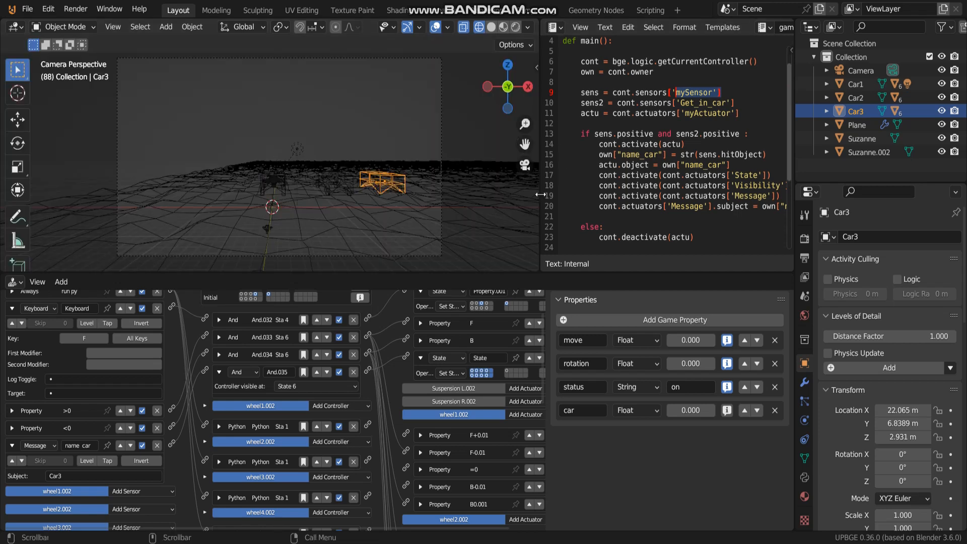
Step: Narrow the 3D viewport, return it to rendered shading with all three cars in view, and save the file
drag(539, 196, 503, 196)
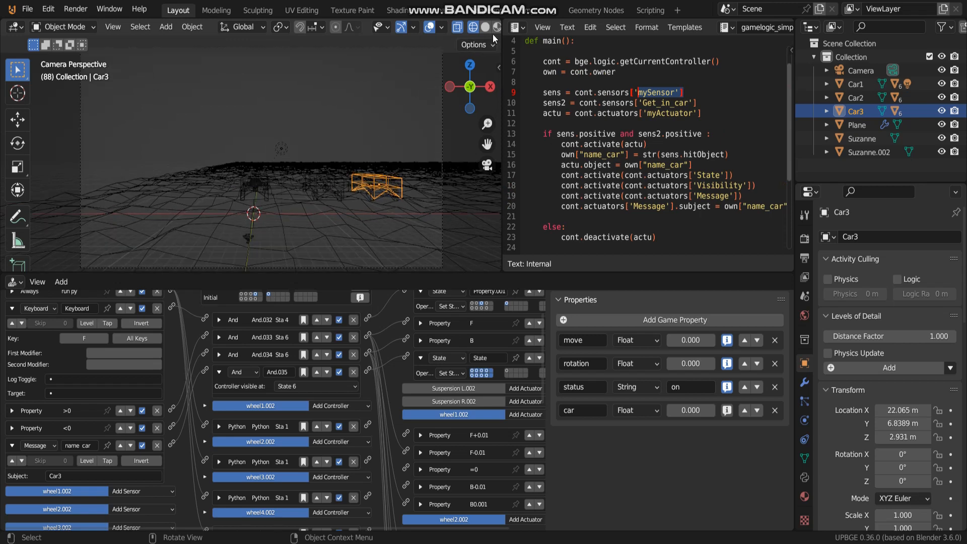
scroll(494, 26, down, 2)
click(477, 29)
mouse_move(388, 152)
middle_down()
mouse_move(347, 184)
mouse_move(283, 145)
mouse_move(274, 157)
mouse_move(285, 142)
middle_up()
key(ctrl+s)
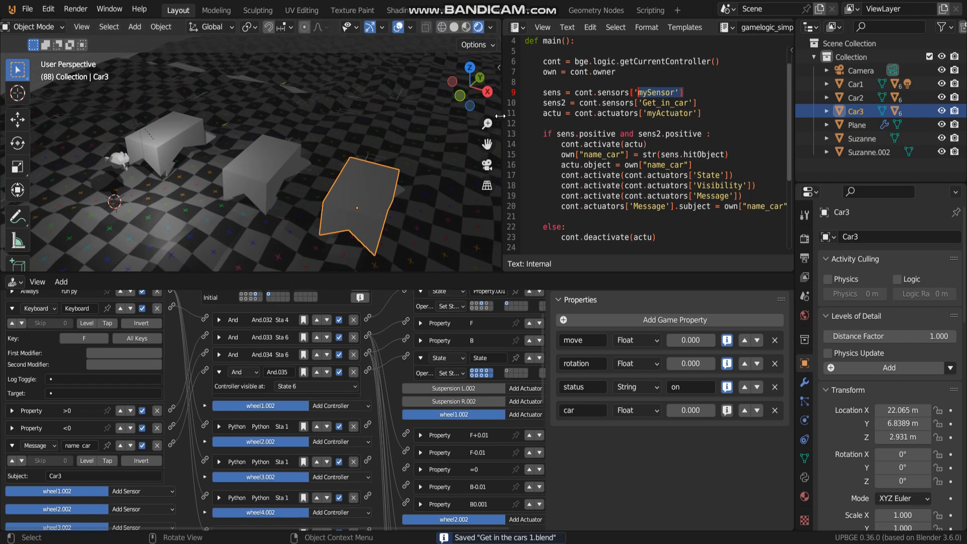
Step: Enlarge the text editor in both directions to show the whole gamelogic_simple.py script, and place the cursor on line 13
drag(500, 116, 479, 115)
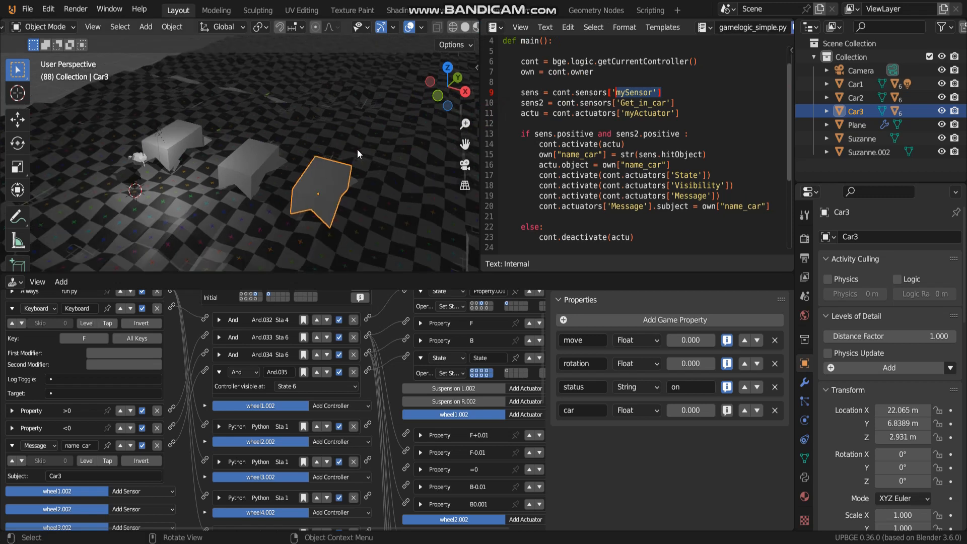
scroll(358, 149, down, 1)
shift+middle_drag(355, 135, 270, 140)
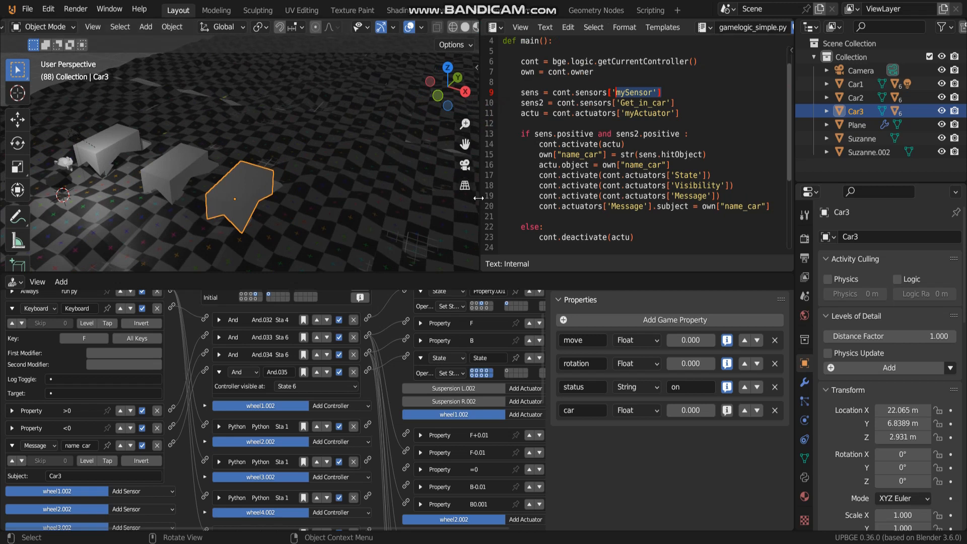
drag(480, 199, 391, 207)
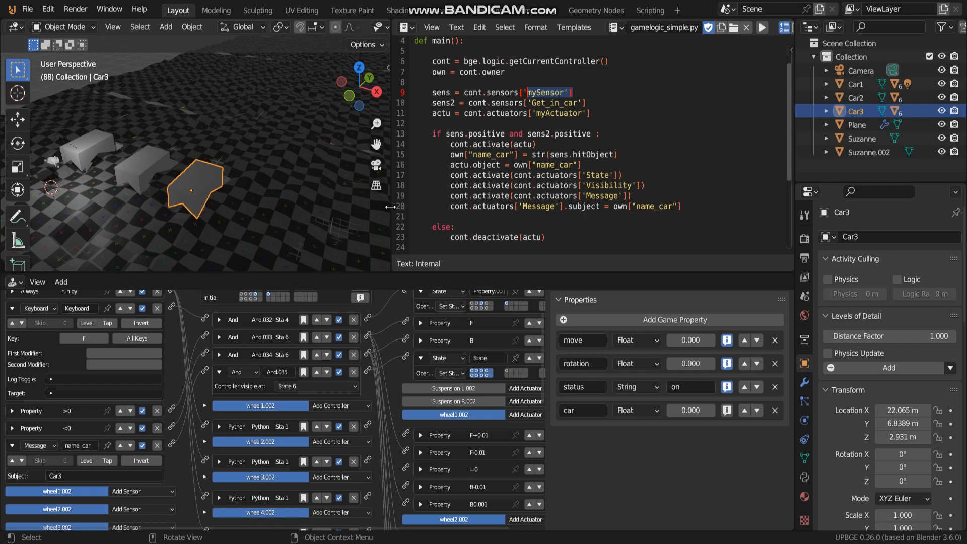
scroll(541, 184, down, 3)
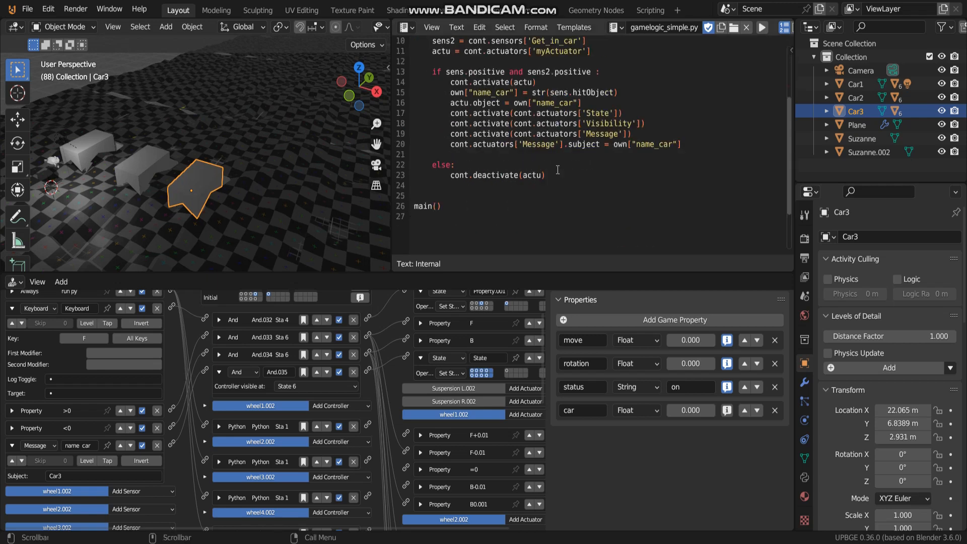
scroll(577, 226, up, 4)
drag(599, 275, 599, 338)
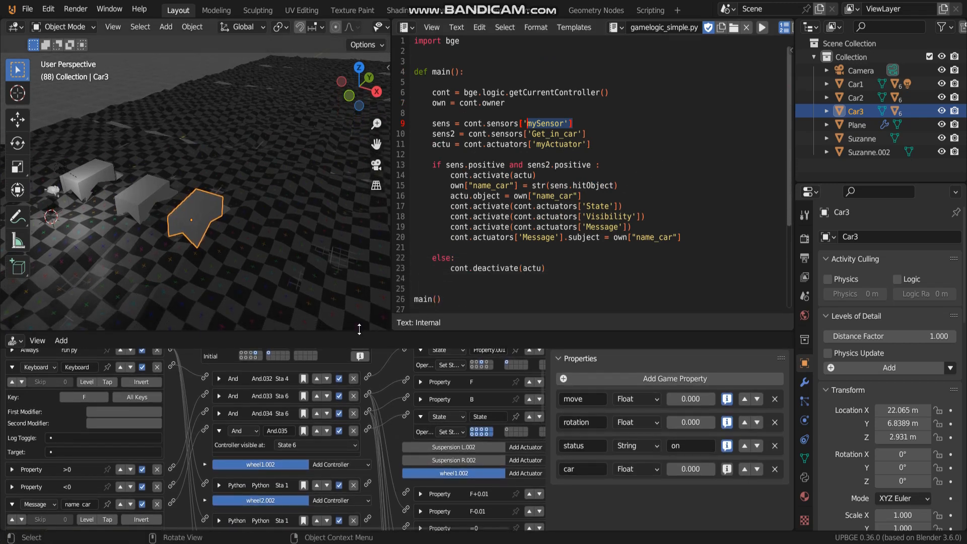
drag(360, 326, 360, 318)
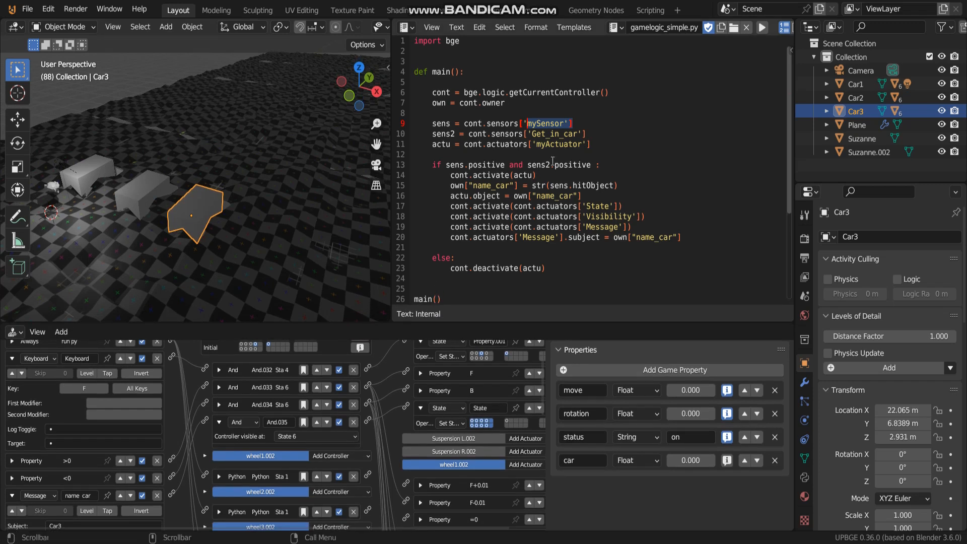
click(551, 164)
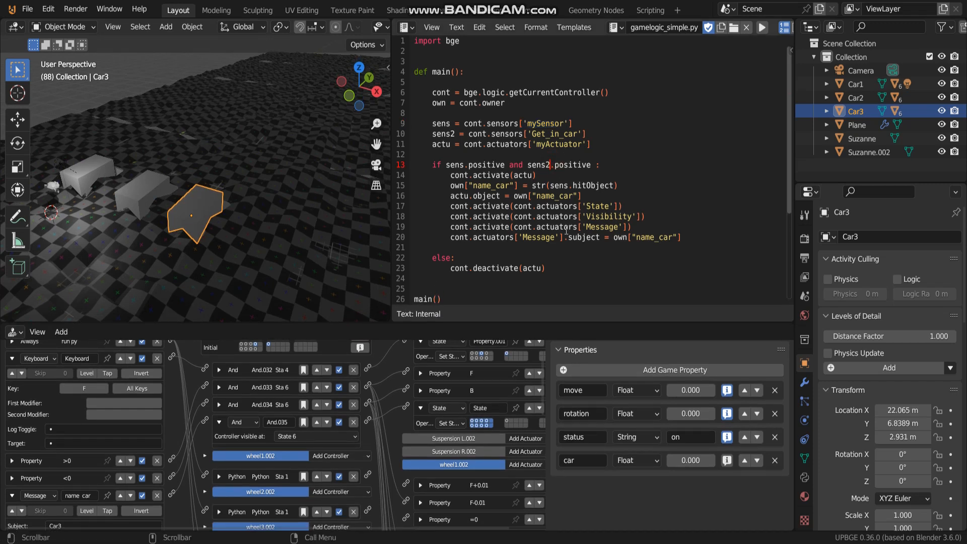
middle_drag(245, 264, 321, 259)
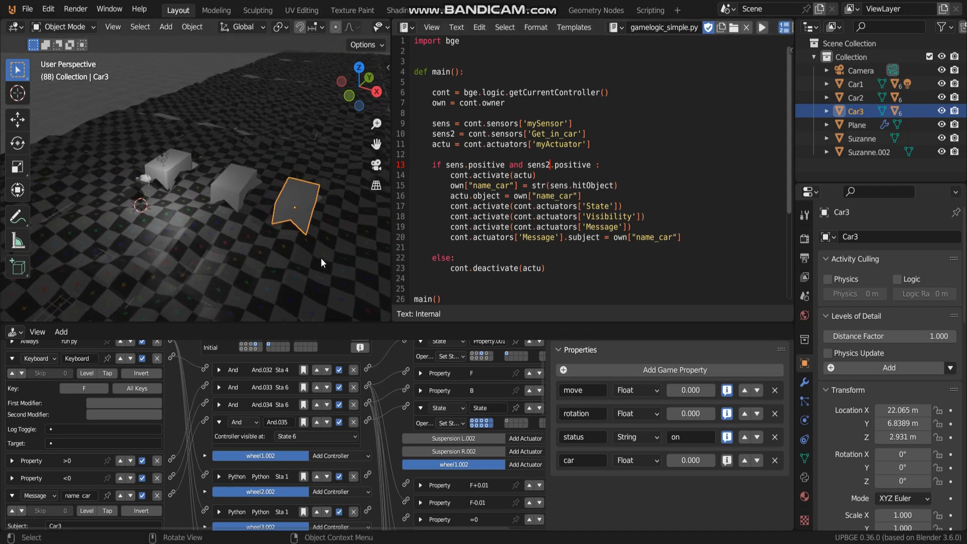
Step: Select the Suzanne.002 character to show its logic bricks, frame it in the viewport, and highlight the script from line 3 through main()
scroll(241, 247, up, 5)
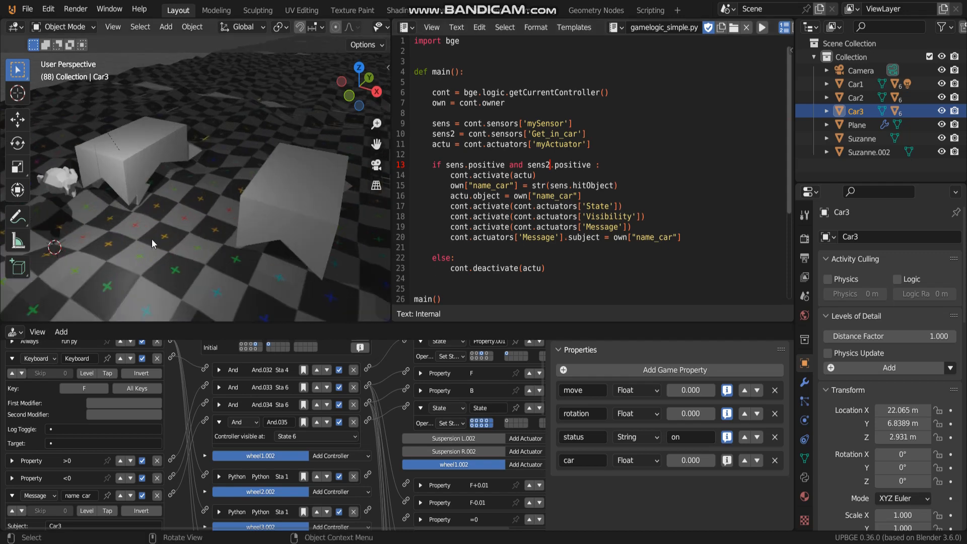
click(67, 186)
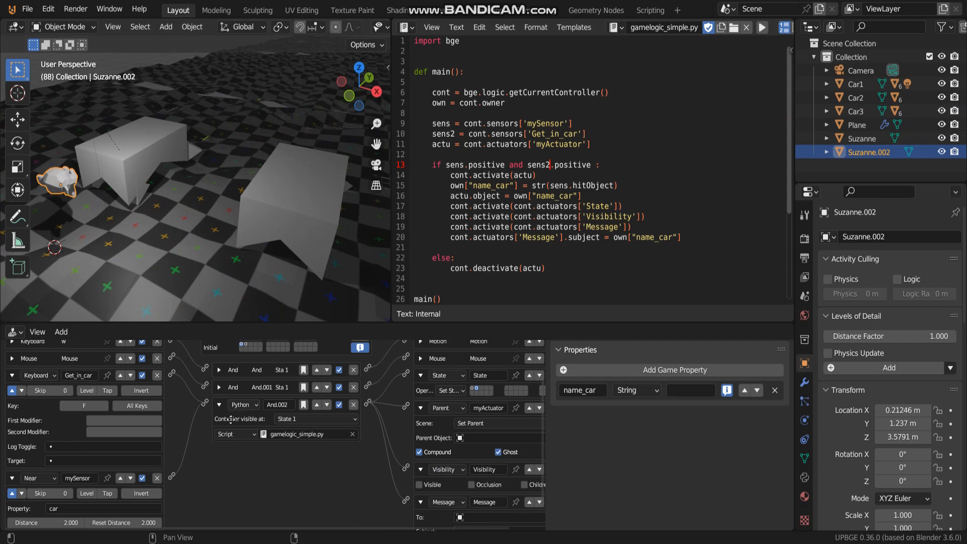
scroll(245, 347, up, 2)
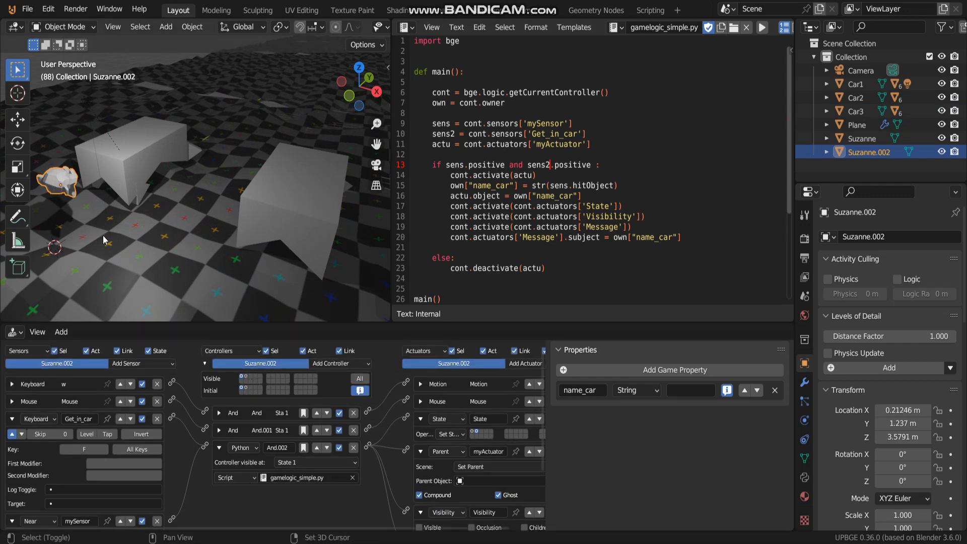
key(KP_Decimal)
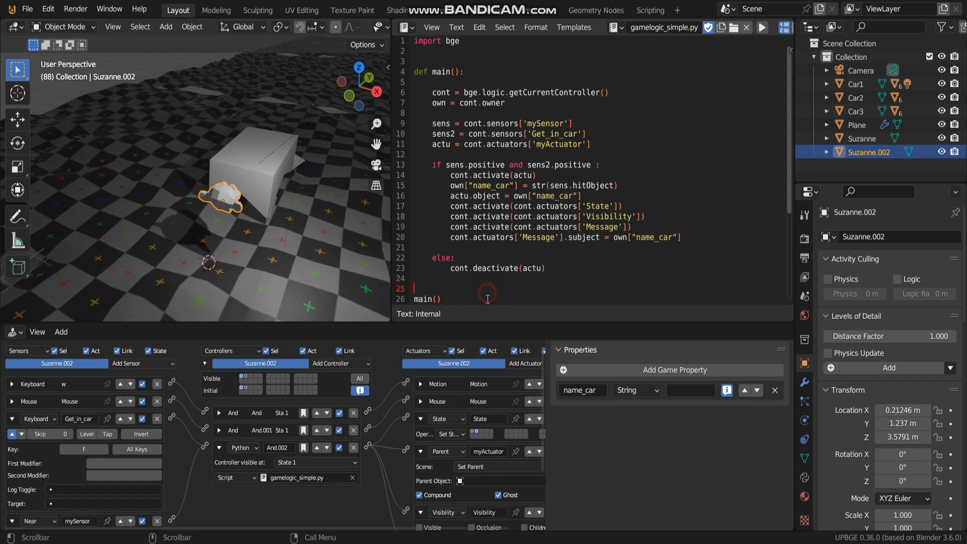
drag(486, 301, 414, 62)
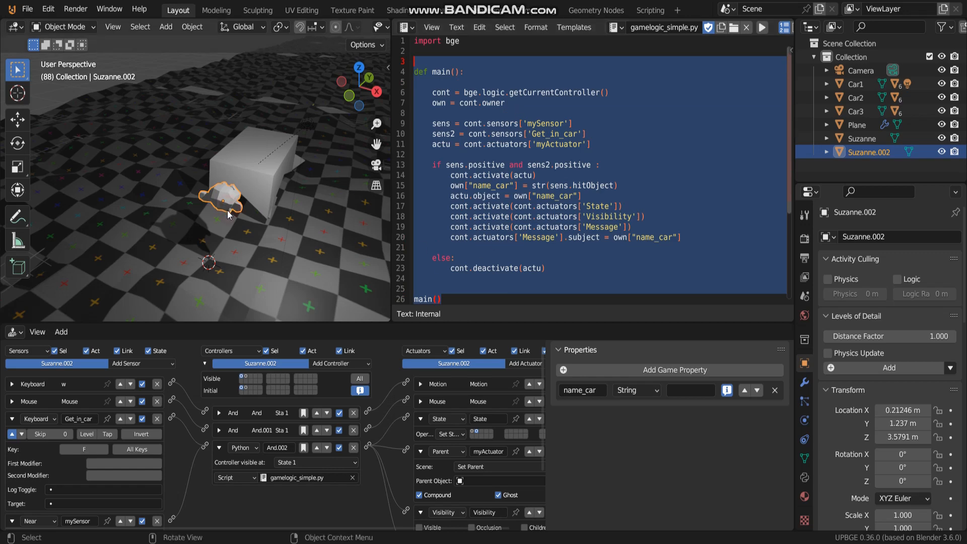
middle_drag(246, 214, 201, 198)
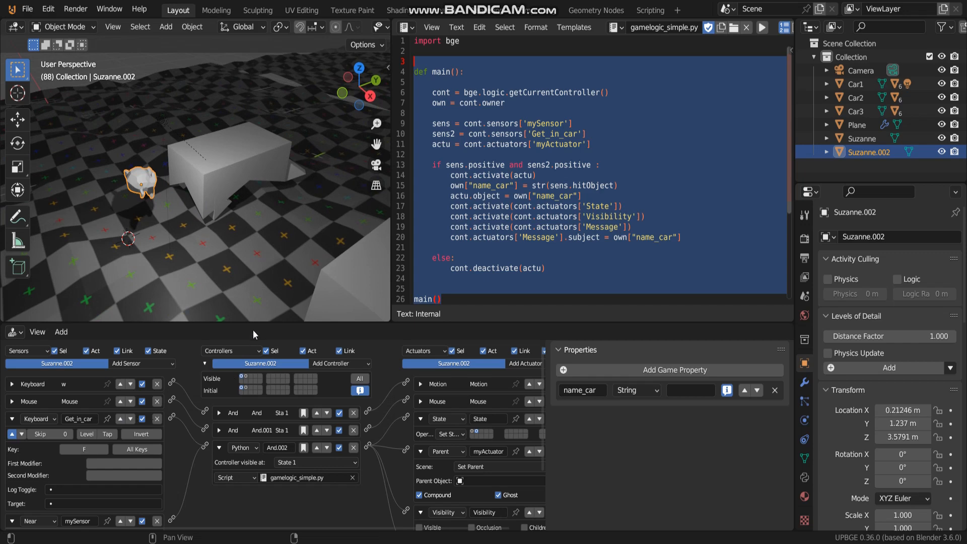
Step: Enlarge the logic editor, highlight the if condition on line 13, and examine the Near sensor's property and the Python controller's script
drag(257, 322, 257, 277)
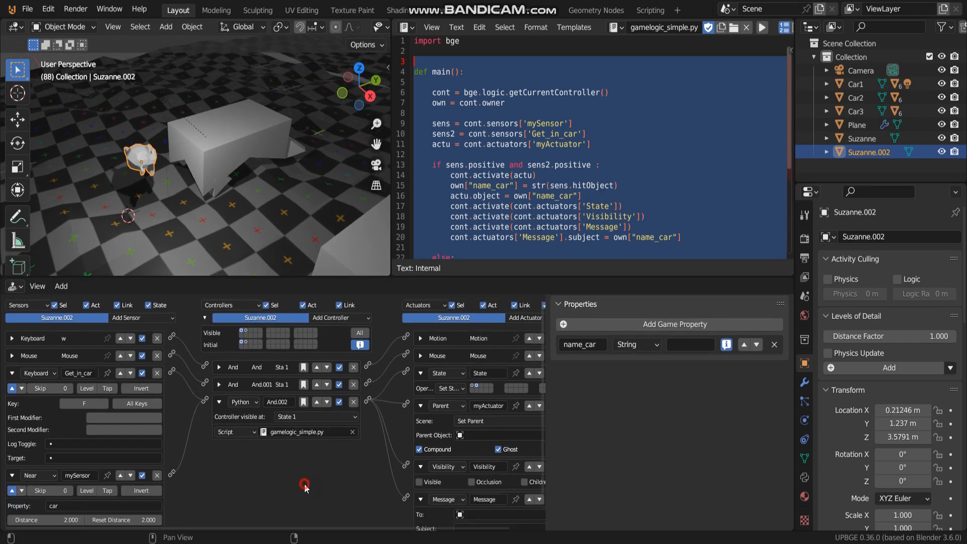
click(527, 207)
drag(605, 166, 428, 166)
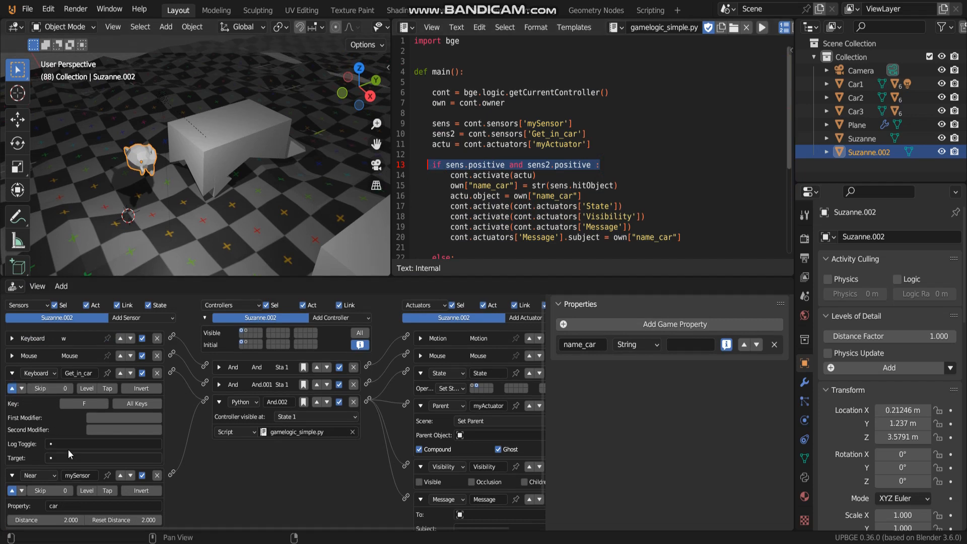
scroll(68, 449, down, 2)
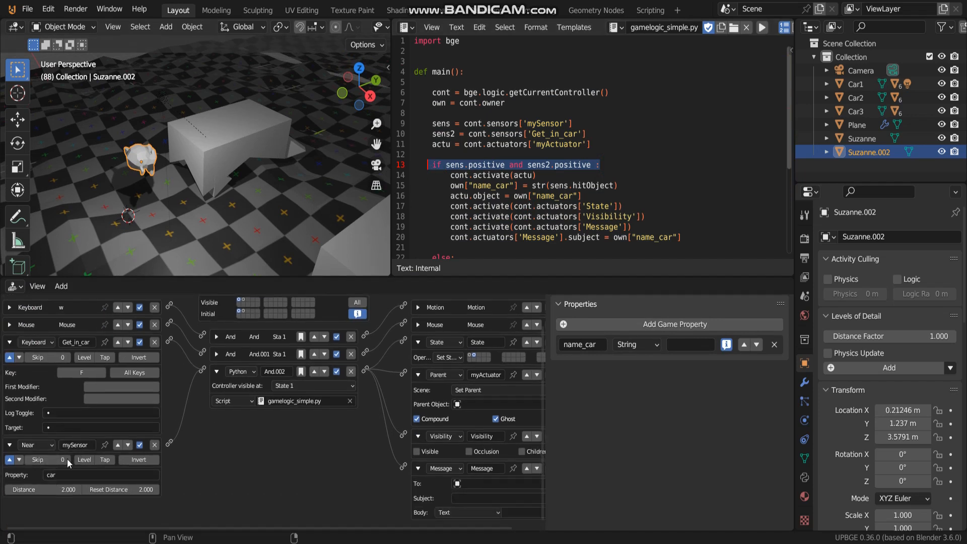
click(63, 475)
key(Return)
scroll(259, 465, up, 2)
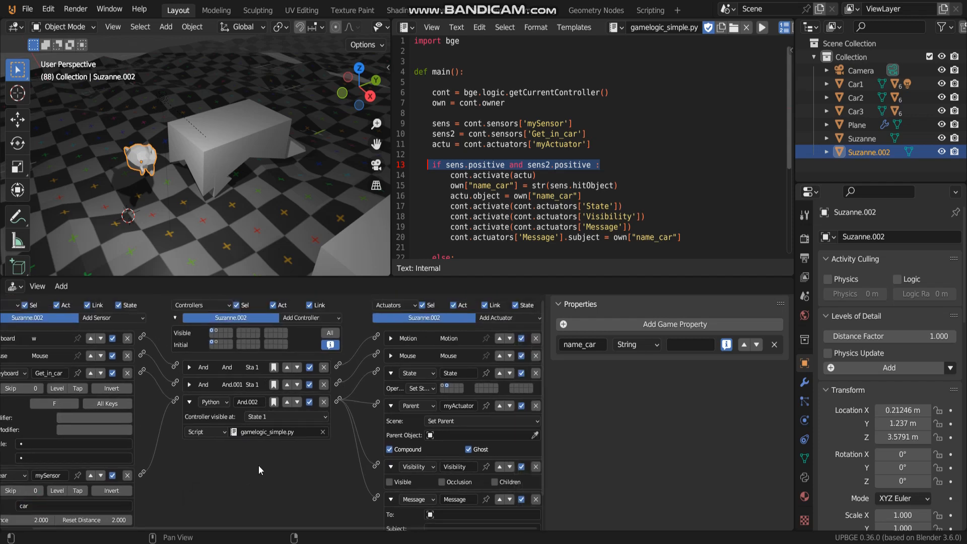
click(257, 433)
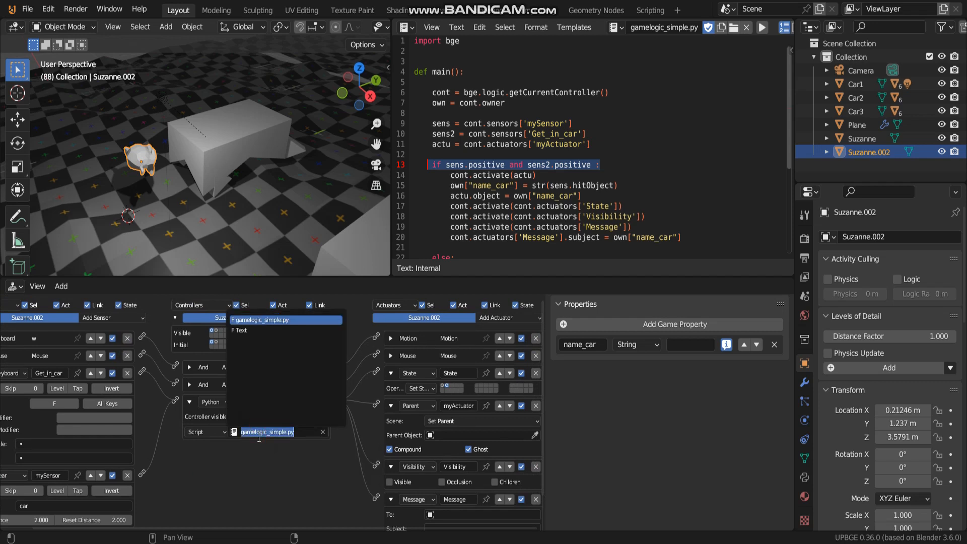
key(Return)
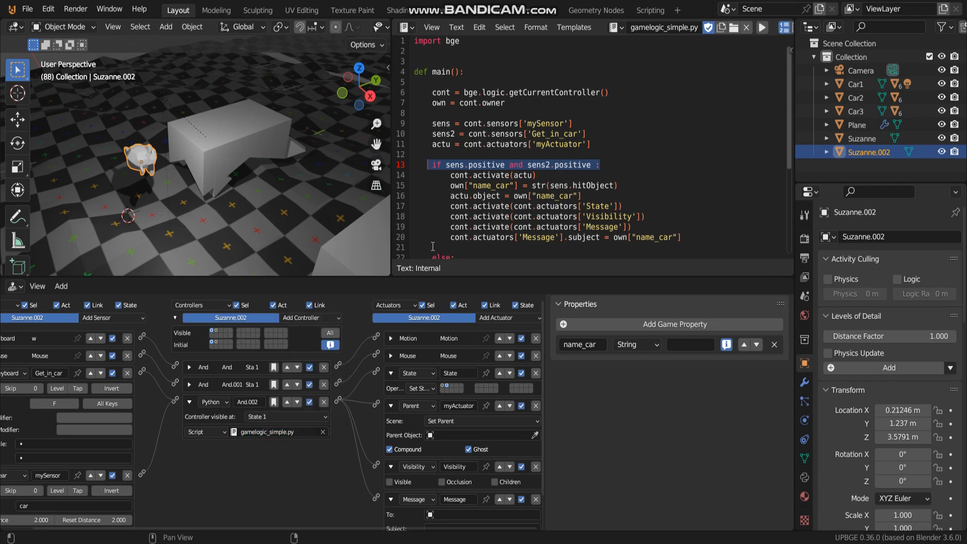
Step: Enlarge the text editor to show the whole script again, review the lines down to main(), and place the cursor on line 25
click(640, 168)
scroll(638, 181, down, 3)
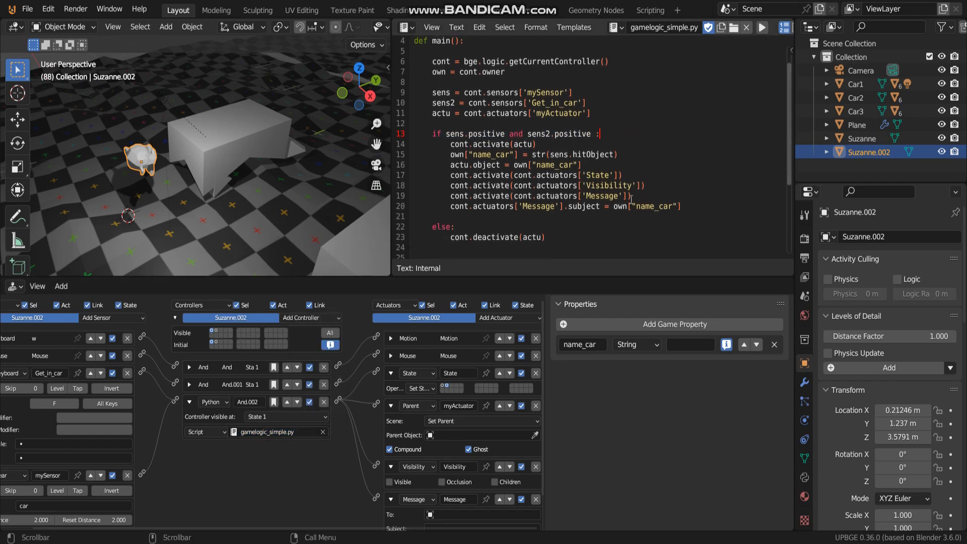
drag(623, 277, 624, 345)
scroll(619, 222, up, 3)
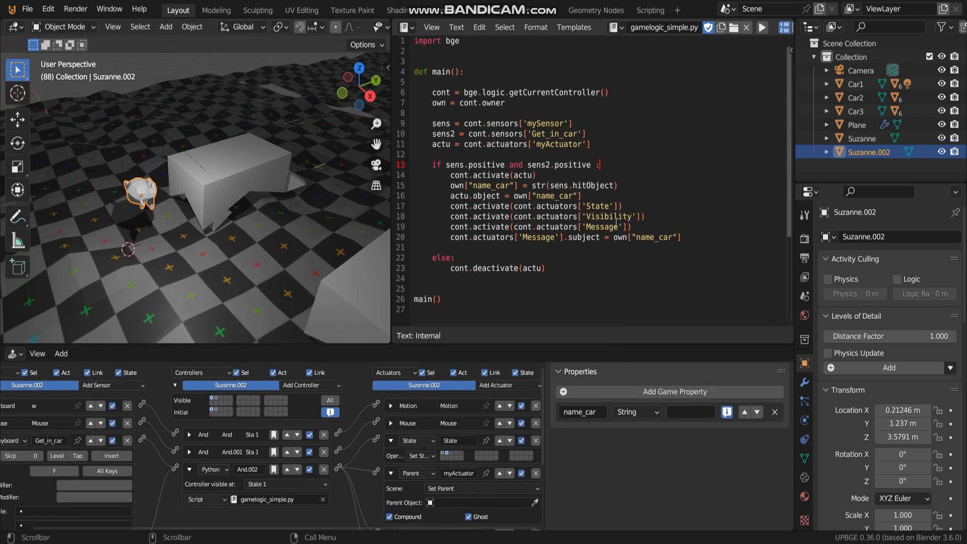
scroll(621, 207, down, 3)
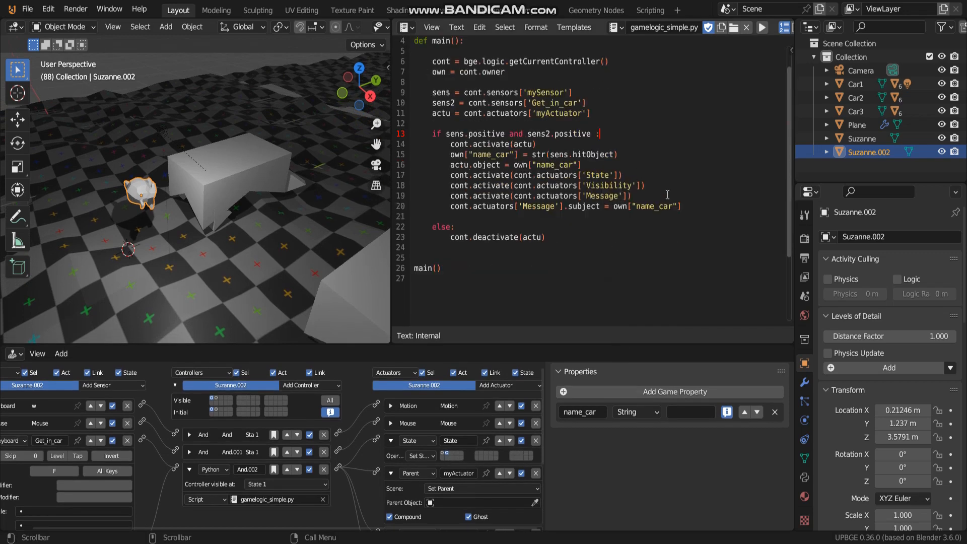
scroll(635, 204, up, 3)
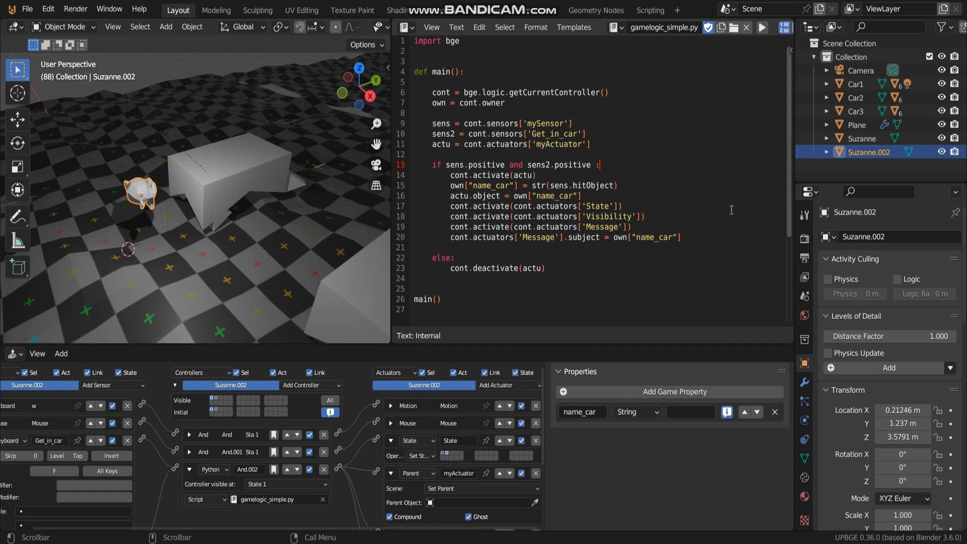
click(725, 238)
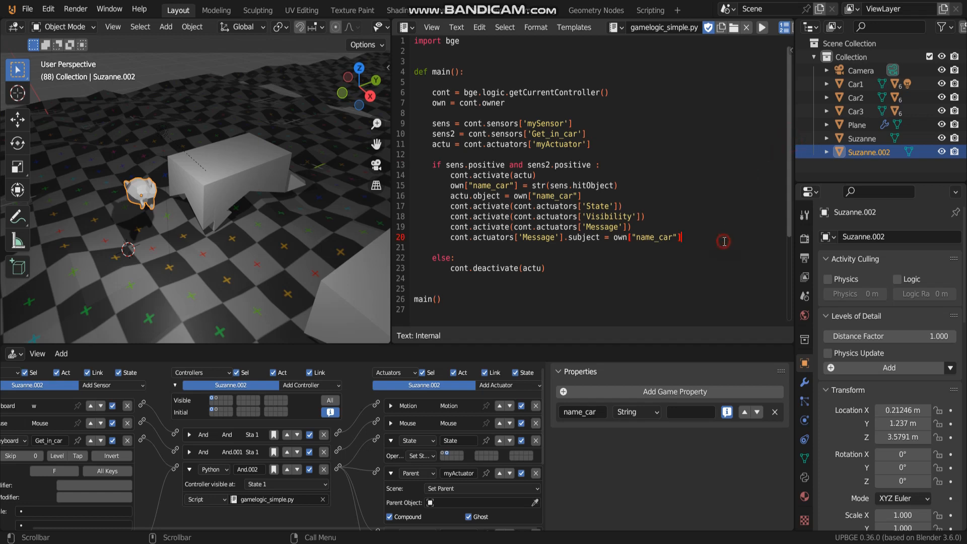
click(534, 291)
Step: Select the ground plane and bring all three cars and the character into view in the 3D viewport
mouse_move(269, 230)
middle_down()
mouse_move(256, 216)
mouse_move(222, 219)
mouse_move(240, 246)
mouse_move(277, 229)
middle_up()
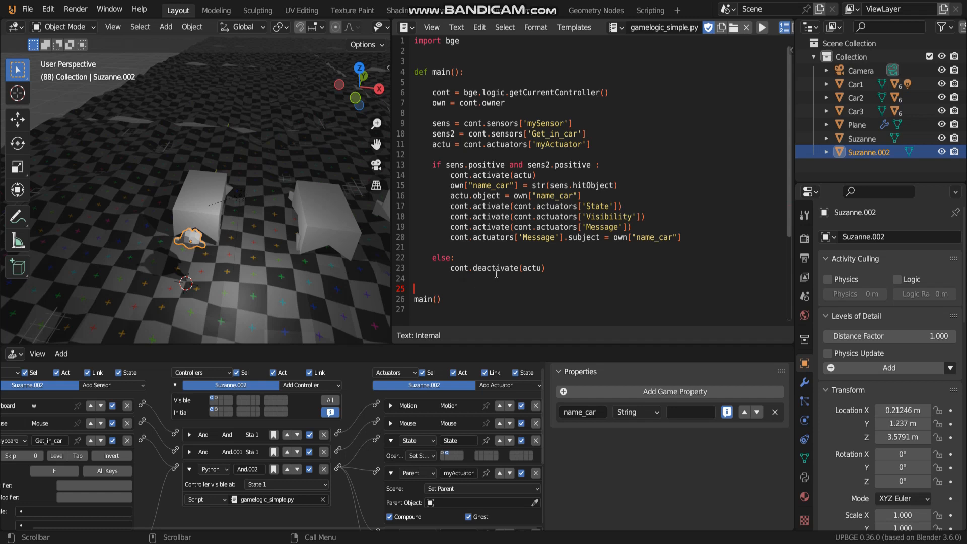
click(575, 291)
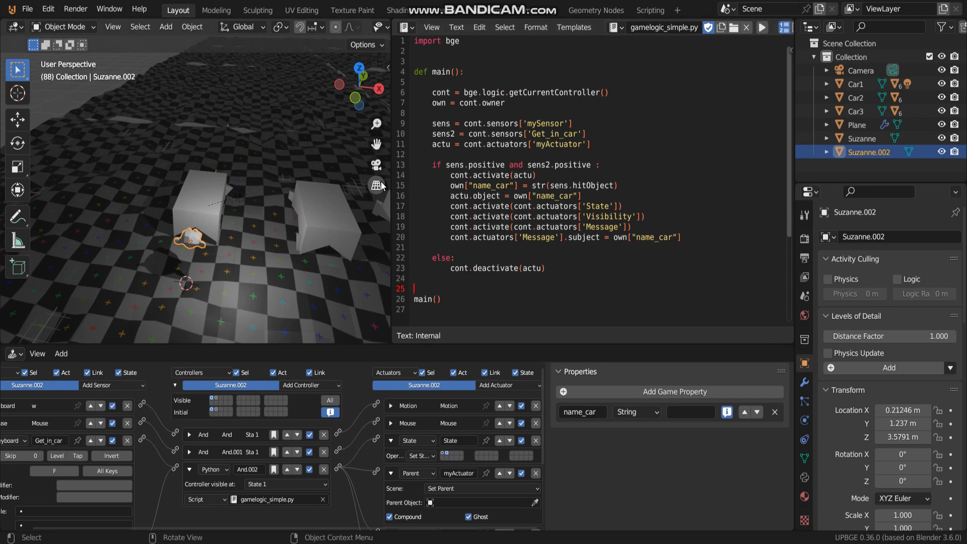
click(302, 227)
middle_drag(302, 227, 240, 232)
scroll(219, 221, down, 4)
scroll(185, 214, down, 2)
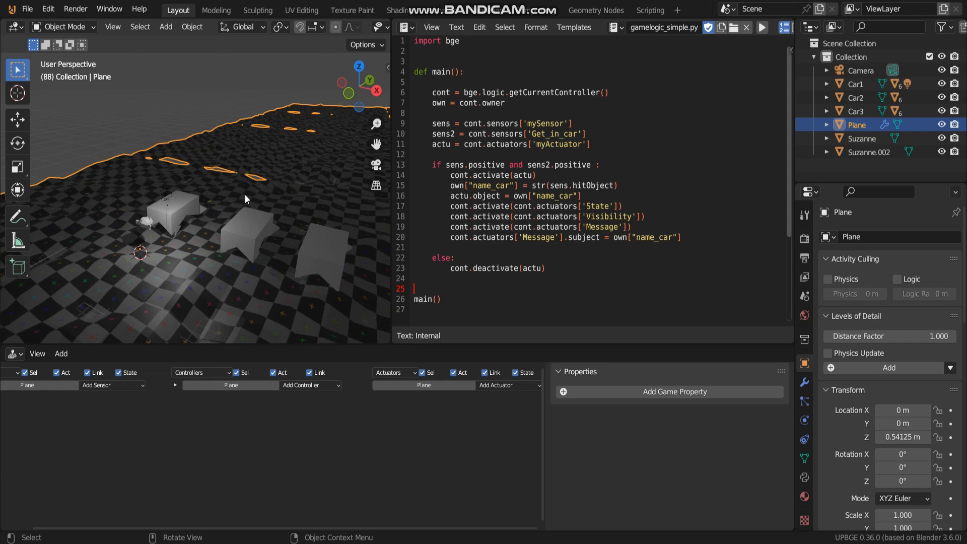
shift+middle_drag(245, 194, 241, 186)
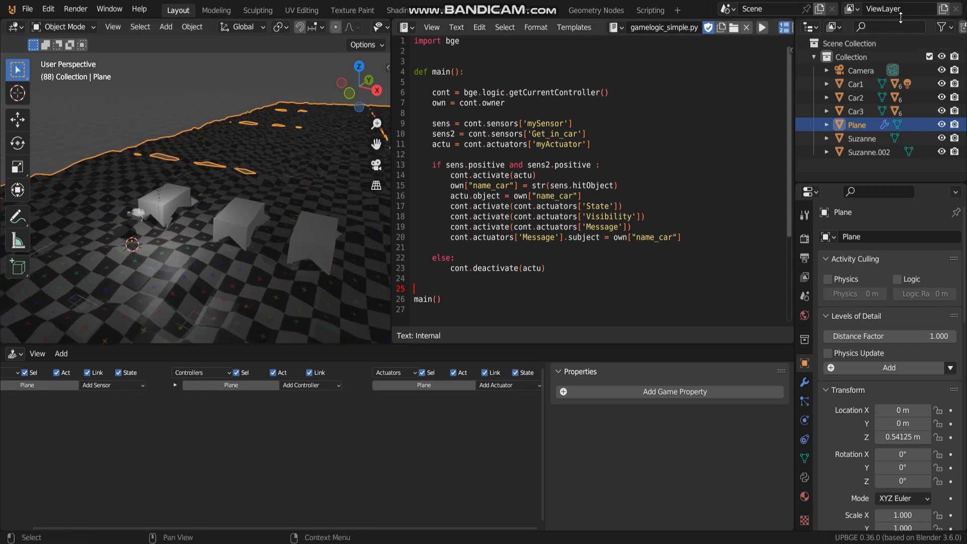